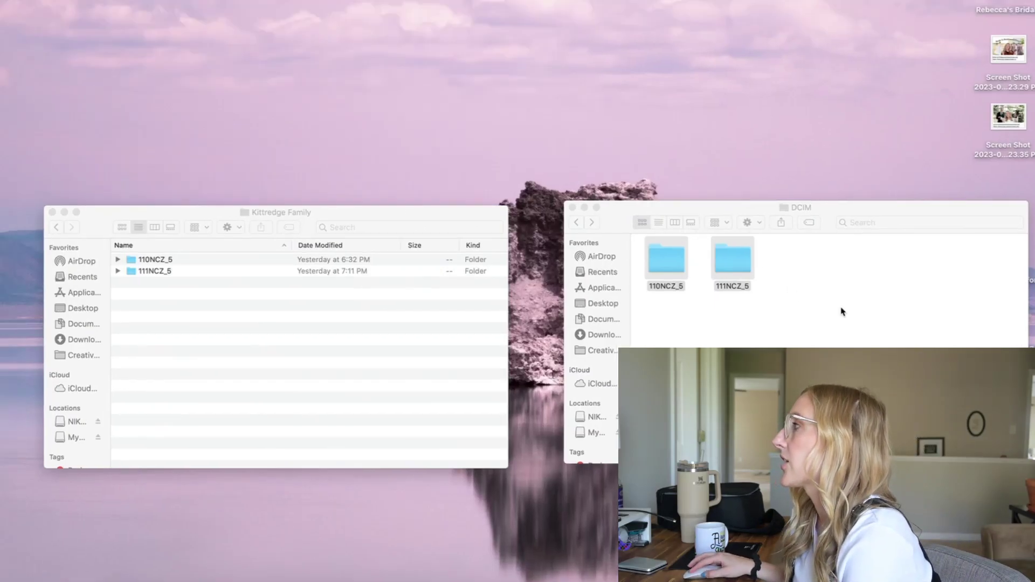
- Switch to Narrative Select, check the archived projects and return to the active ones
click(842, 312)
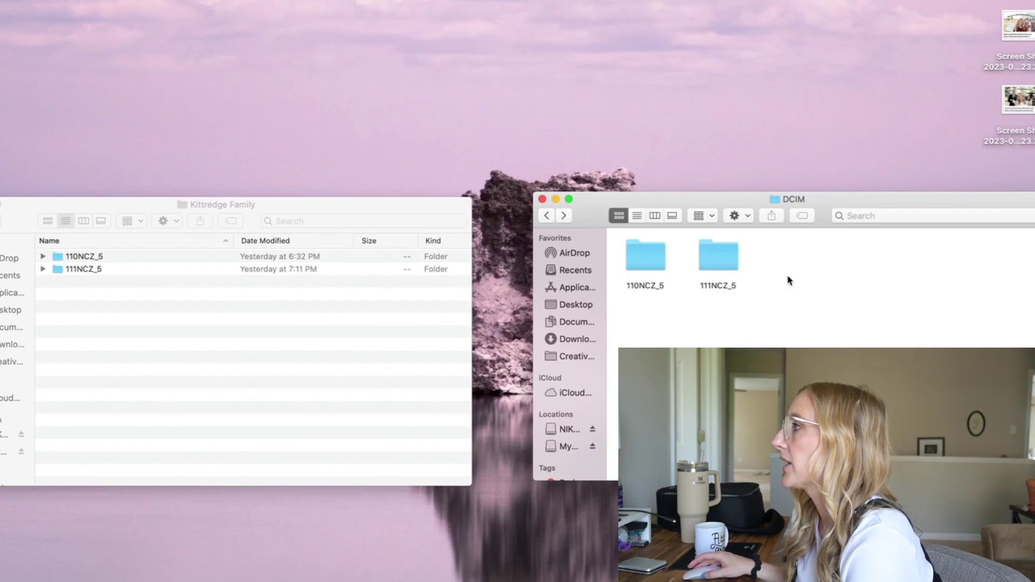
click(167, 339)
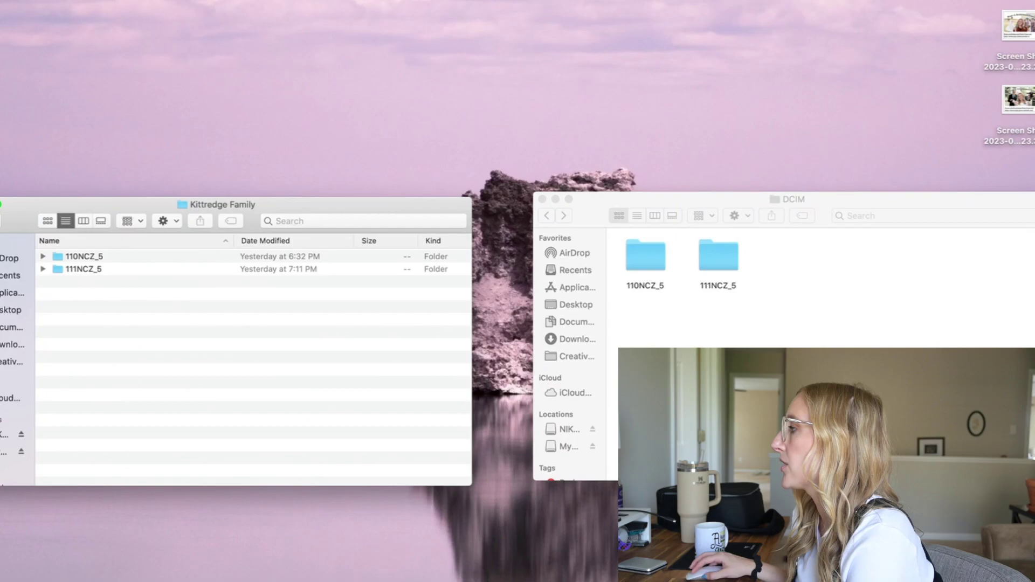
key(super+Tab)
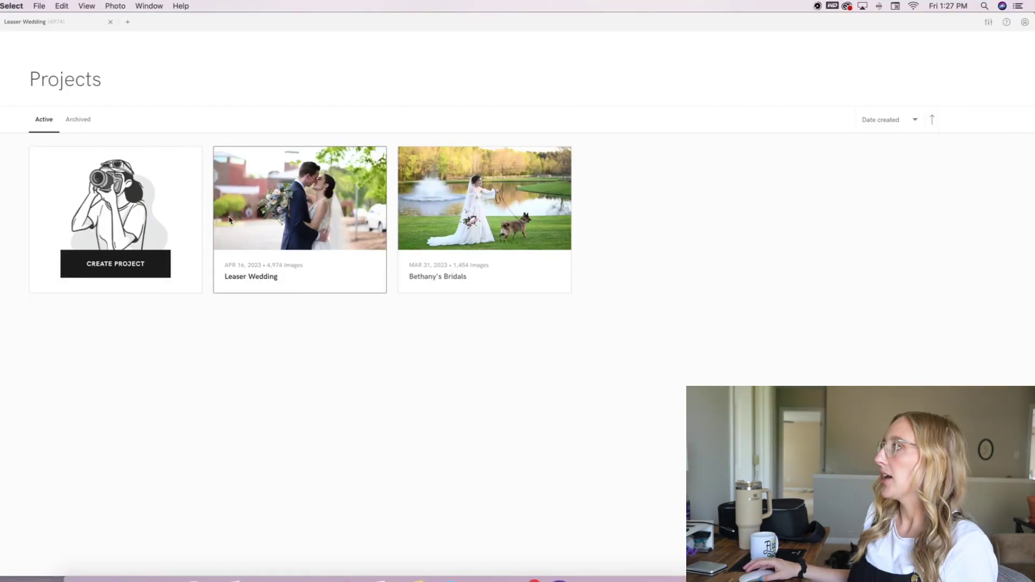
click(78, 120)
click(39, 123)
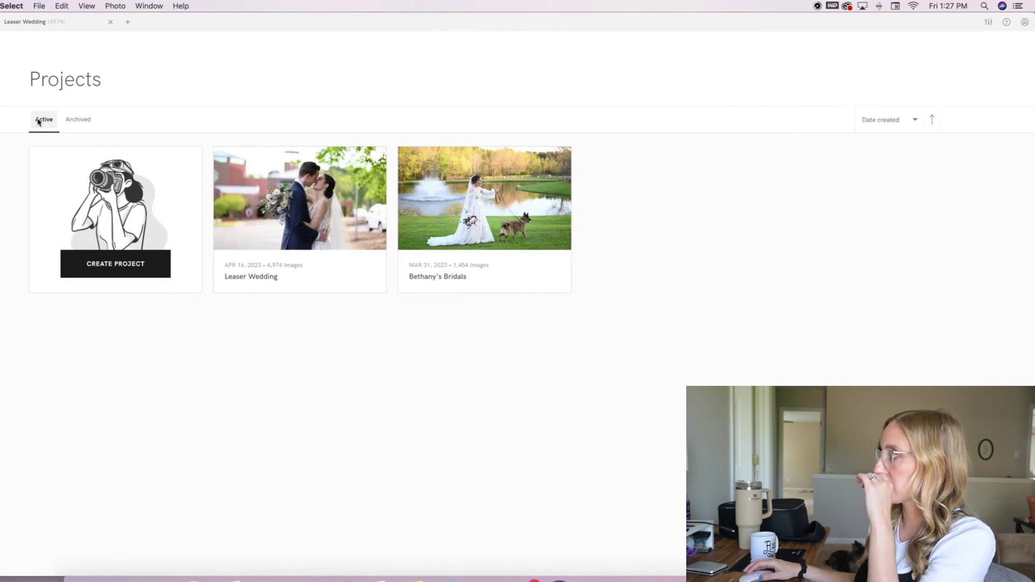
- Create a new project from the family shoot folder on the My Passport for Mac drive
click(138, 272)
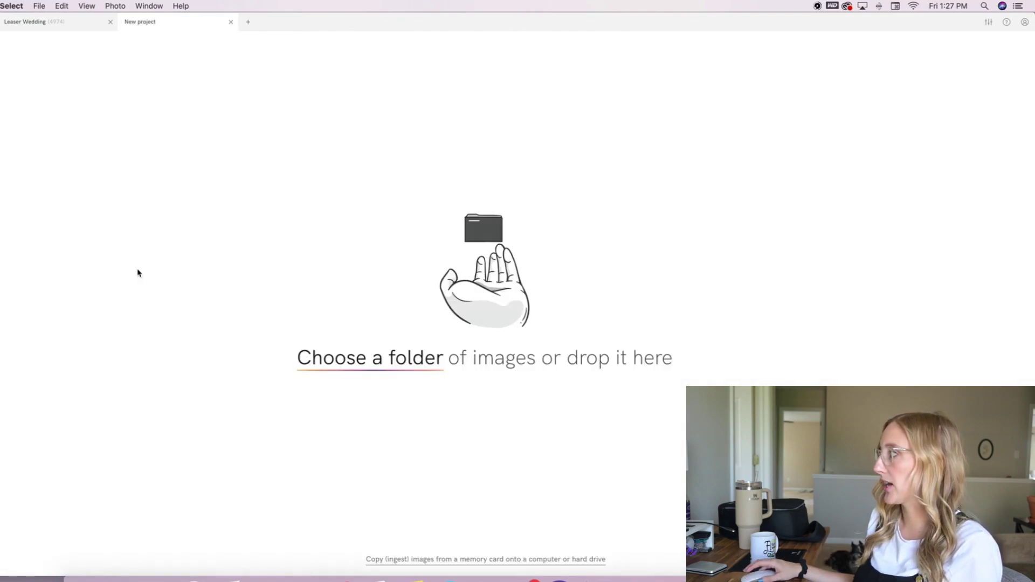
click(397, 361)
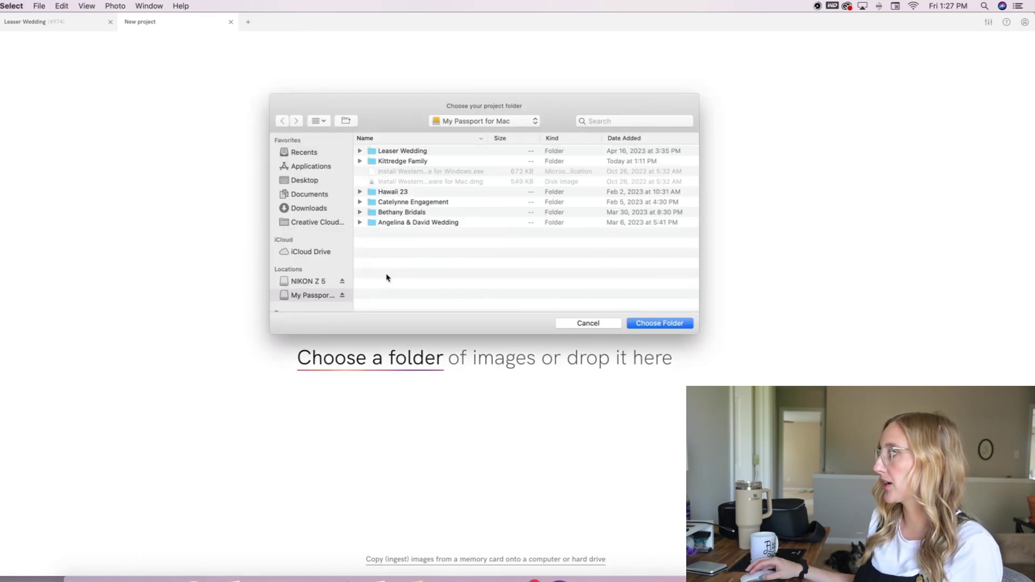
click(674, 322)
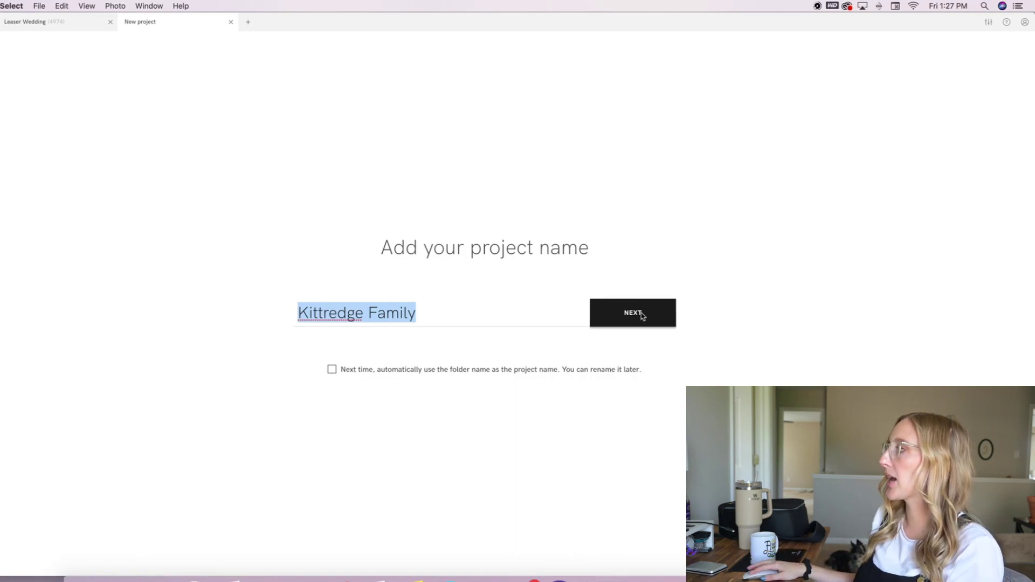
- Keep the folder name as project name, enable automatic use of folder names next time, and set the shoot type to Parents and children
click(331, 370)
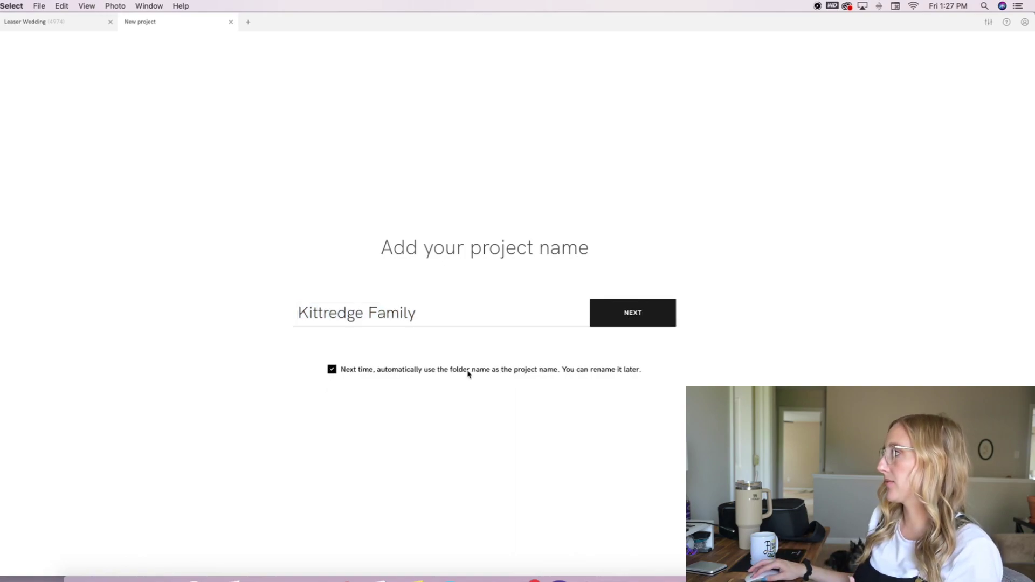
click(630, 316)
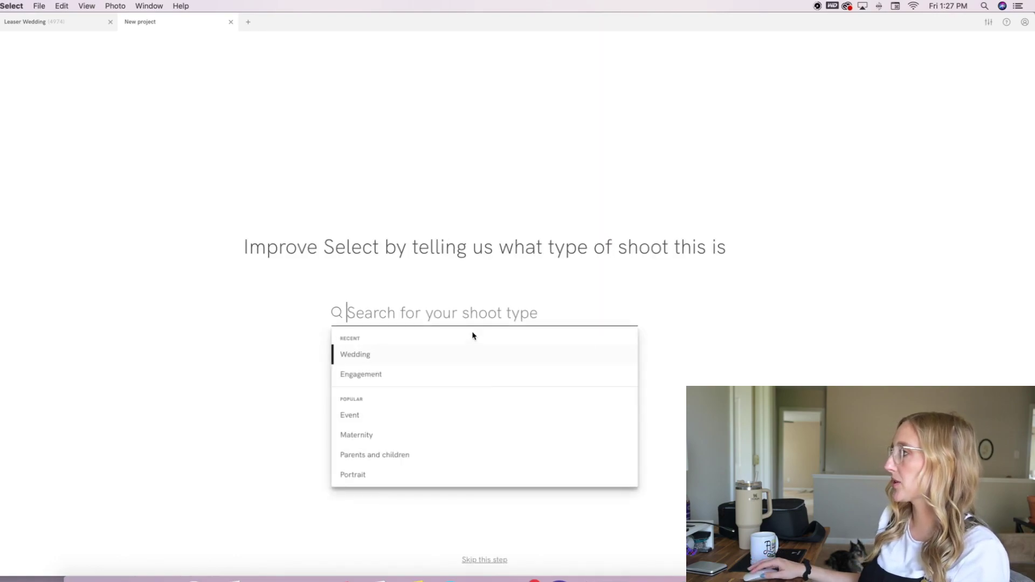
click(408, 455)
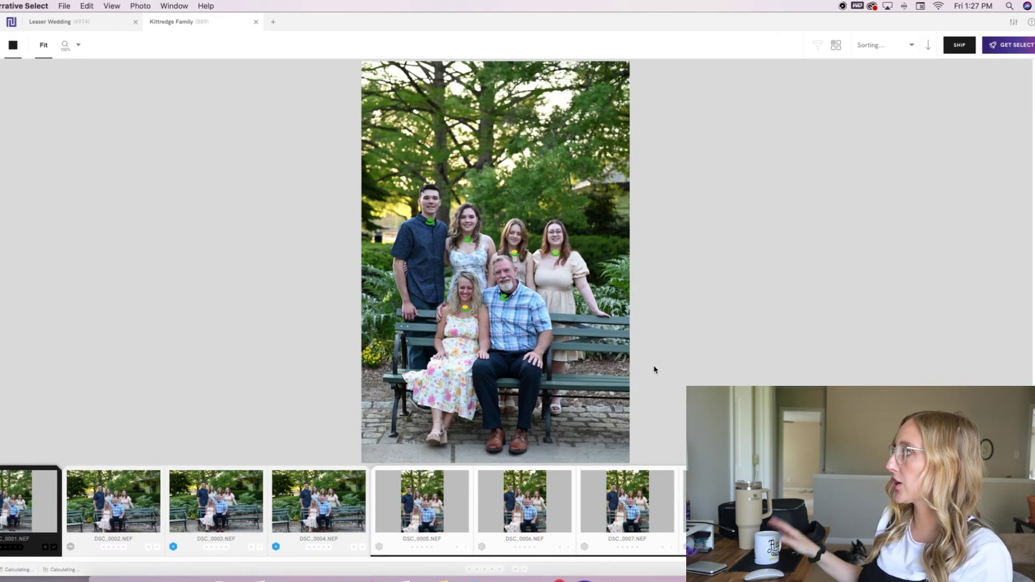
- Close the wedding project, reopen the family project and display its photos as a grid
click(135, 22)
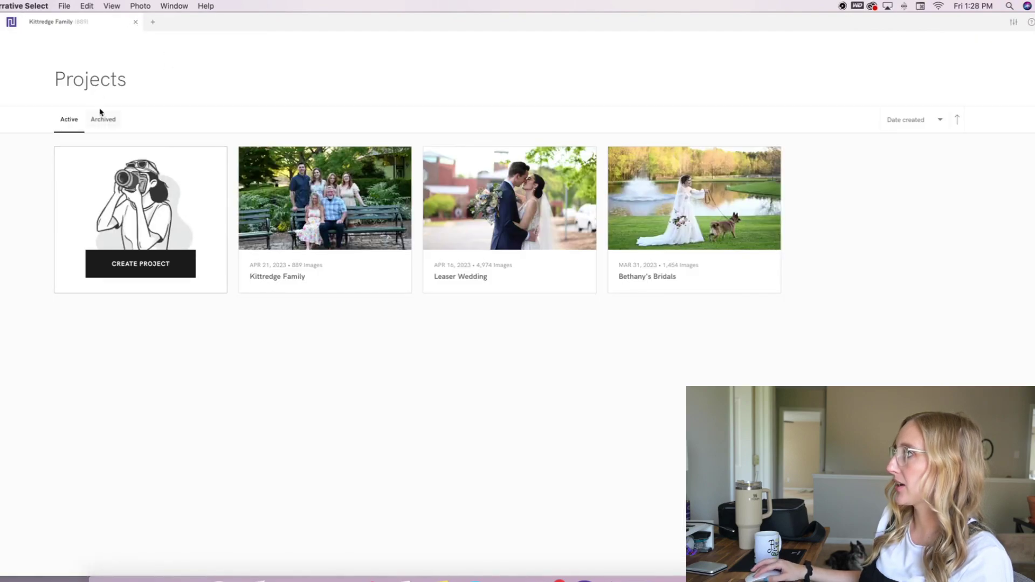
double_click(335, 203)
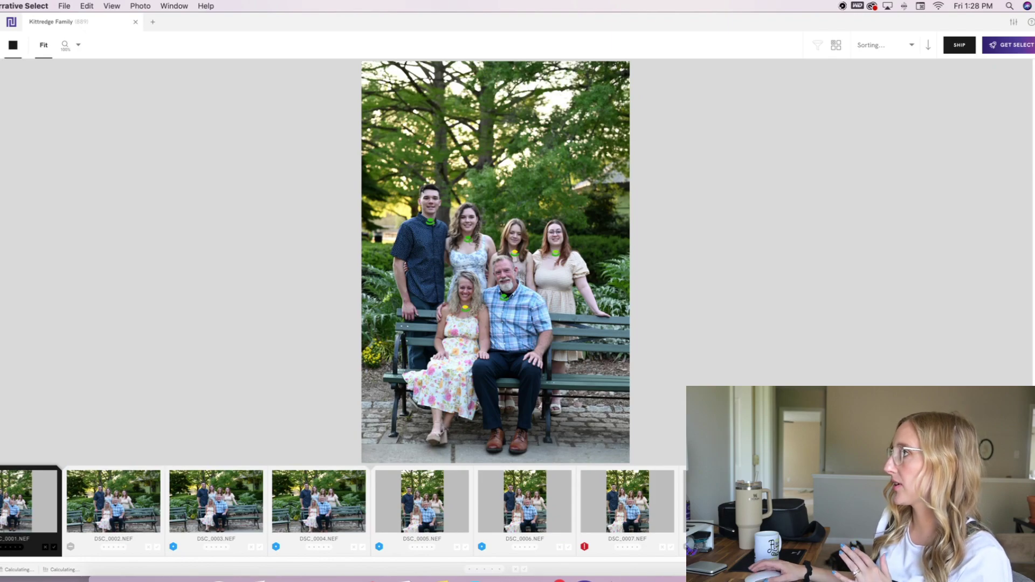
key(Escape)
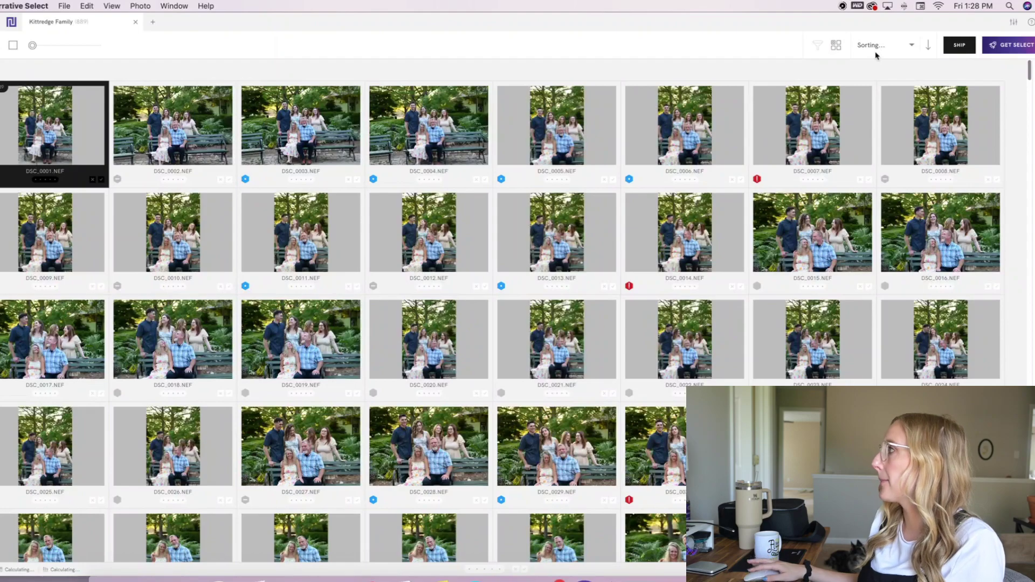
- Check the sorting options, apply the capture time order and go to the earliest photos in the grid
click(913, 48)
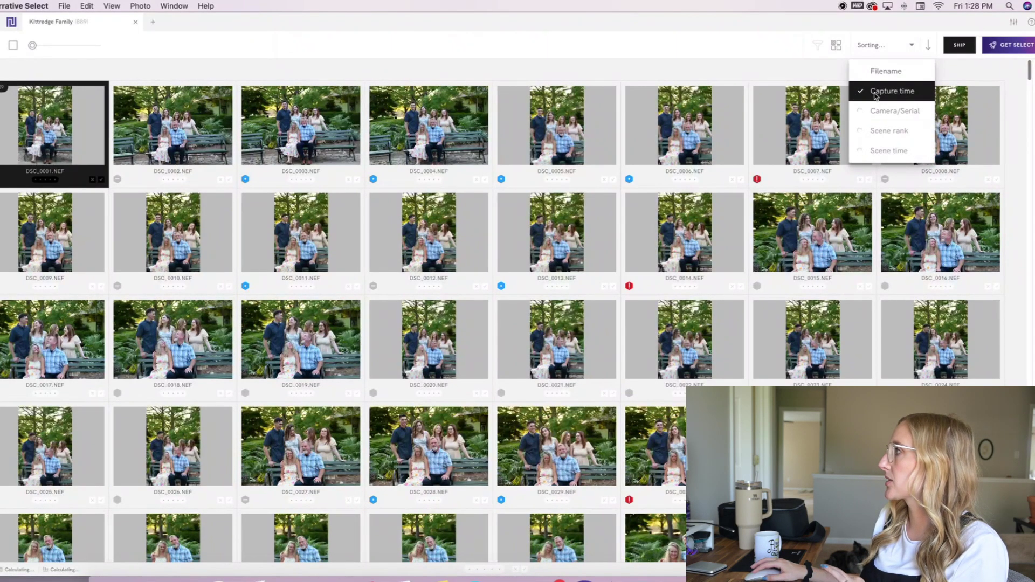
click(816, 68)
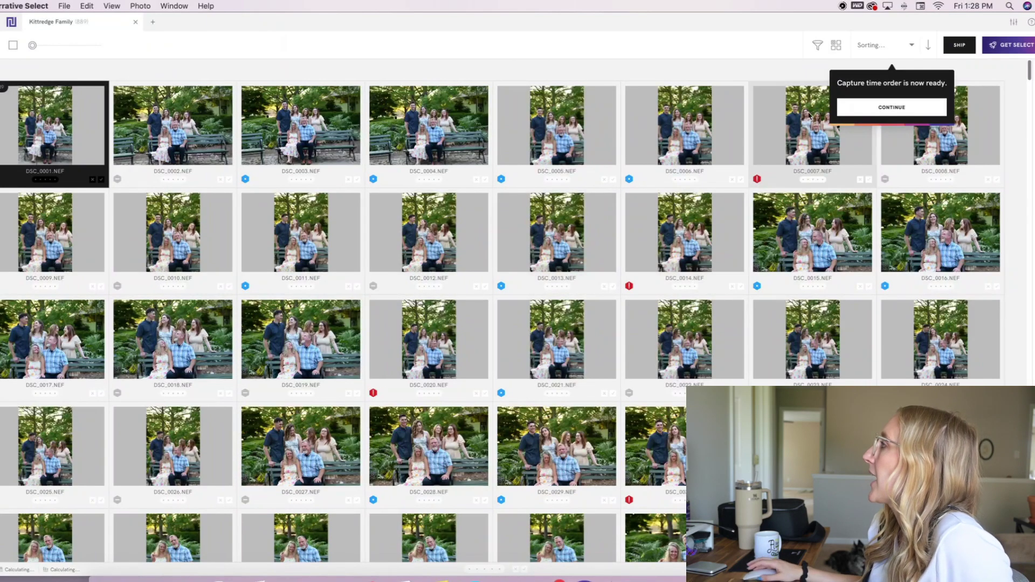
click(904, 112)
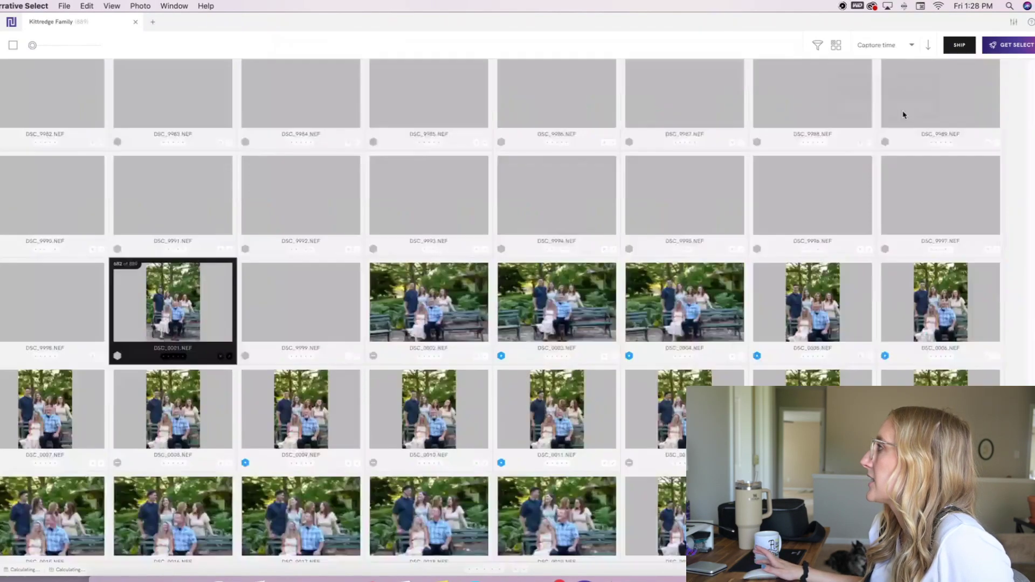
scroll(1019, 138, up, 15)
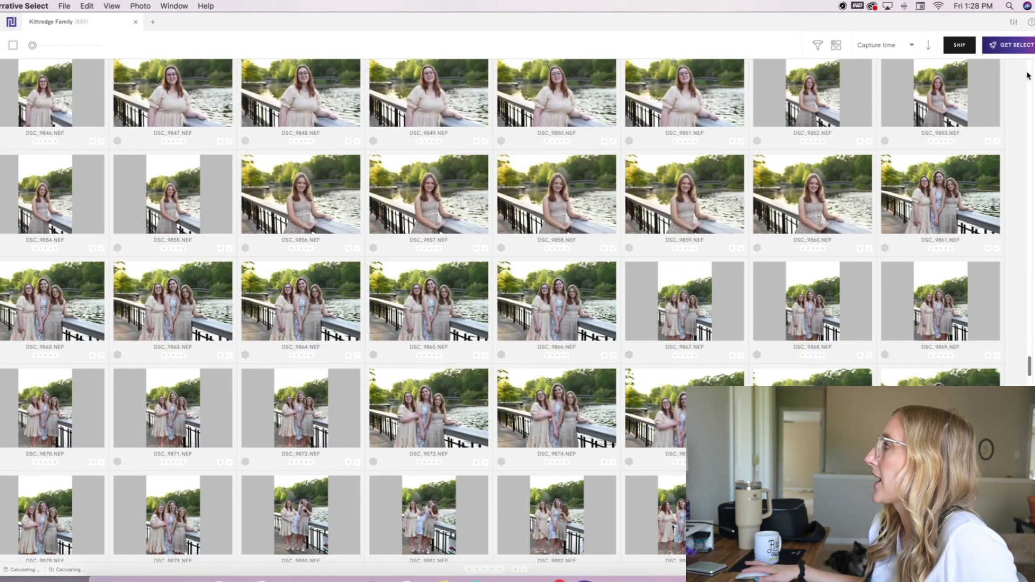
scroll(1028, 75, up, 5)
drag(1029, 348, 1026, 56)
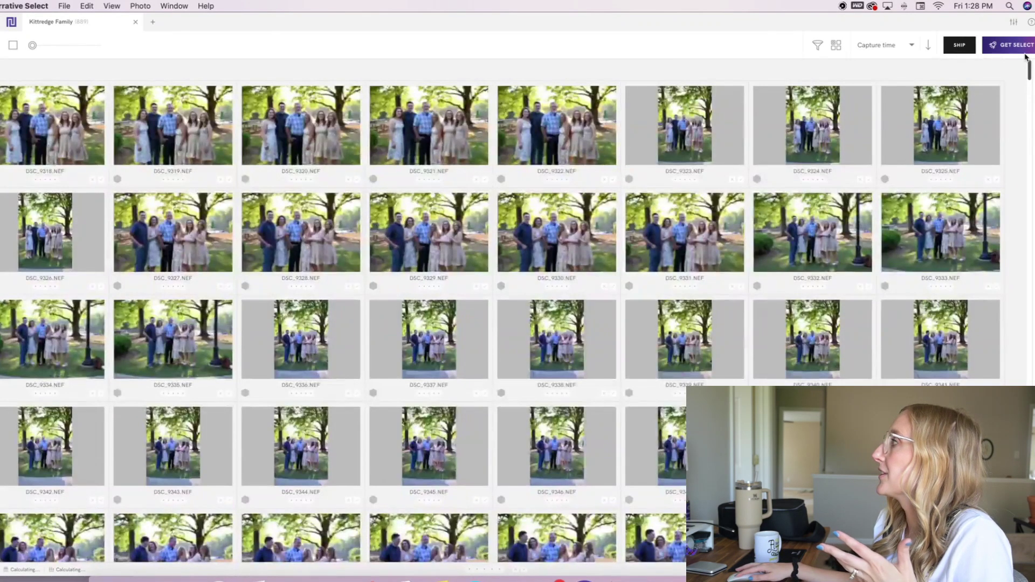
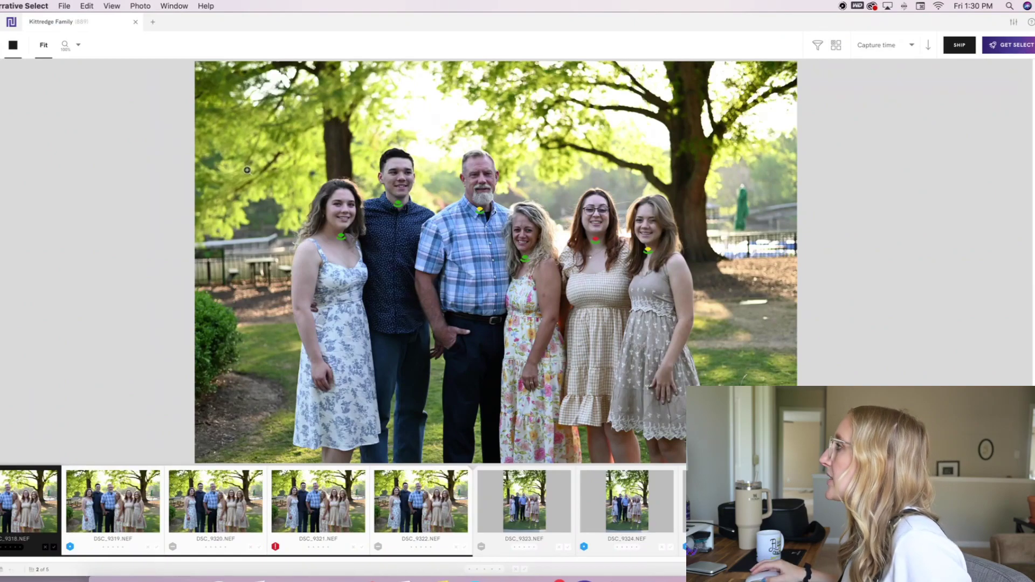
- Inspect the eye and focus assessments of individual faces in DSC_9318.NEF
mouse_move(341, 236)
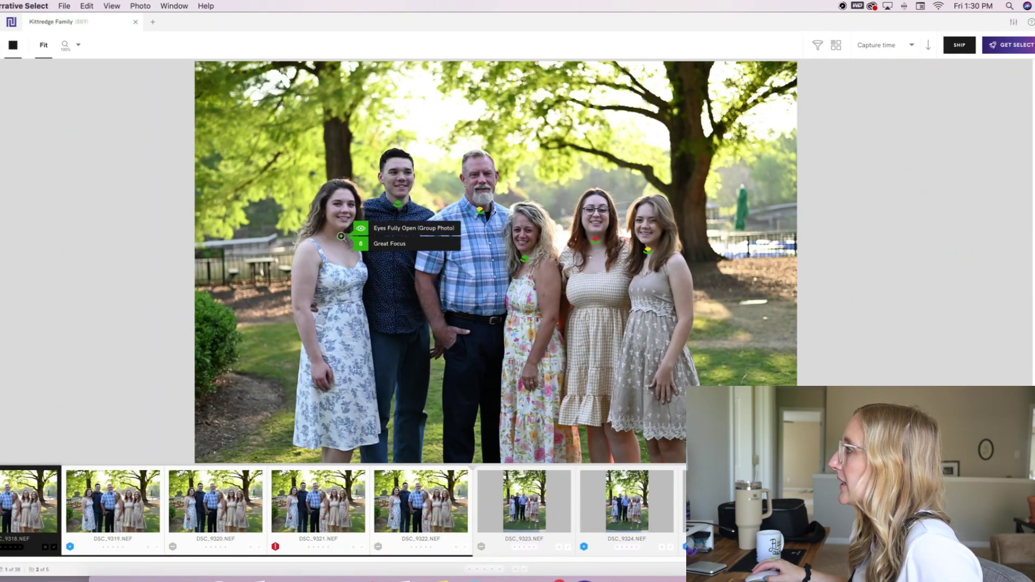
mouse_move(647, 250)
mouse_move(596, 240)
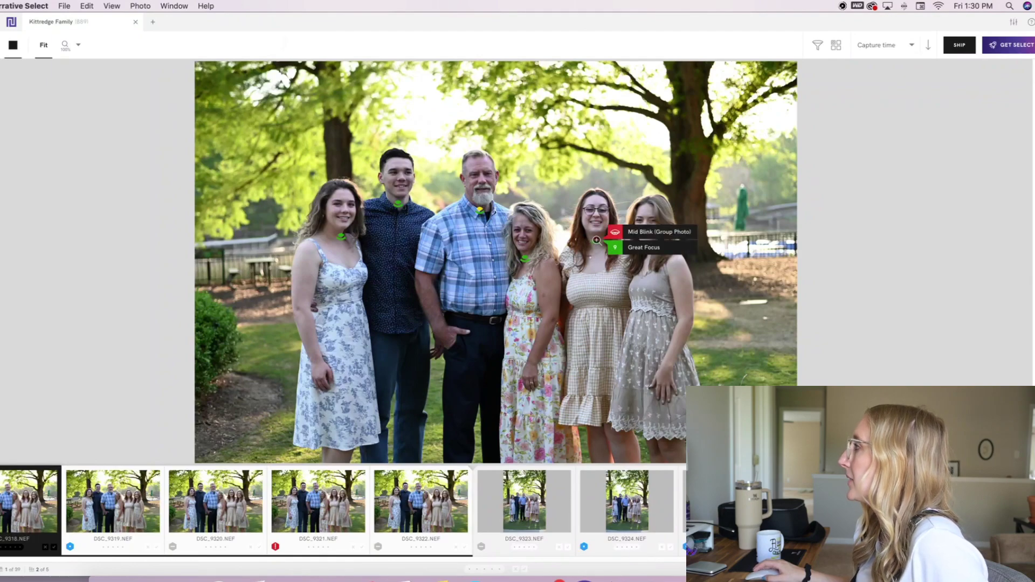
mouse_move(526, 261)
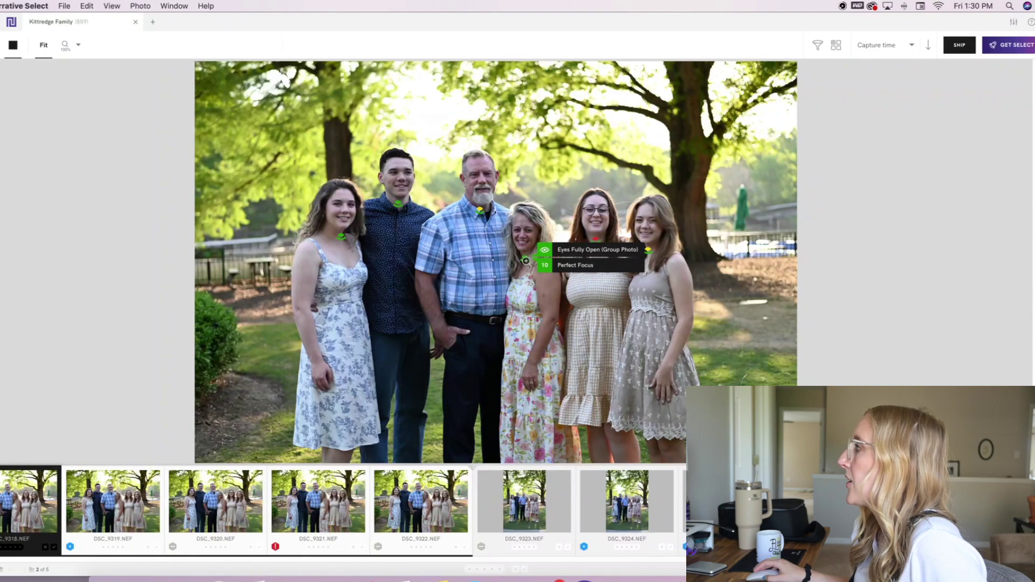
mouse_move(484, 215)
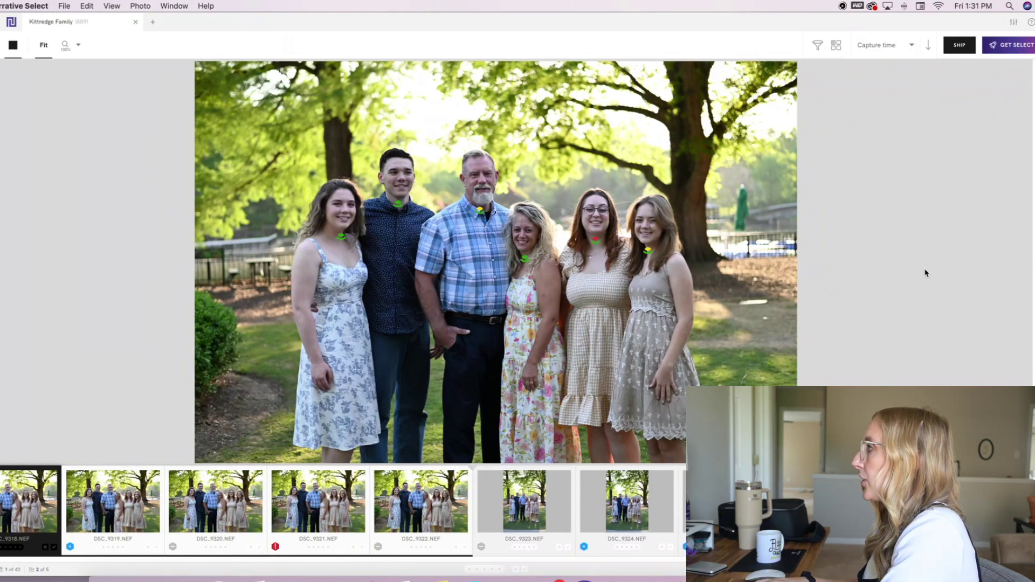
- Review the photos one by one from DSC_9319.NEF to DSC_9325.NEF and check the faces in the last one at 100%
key(Right)
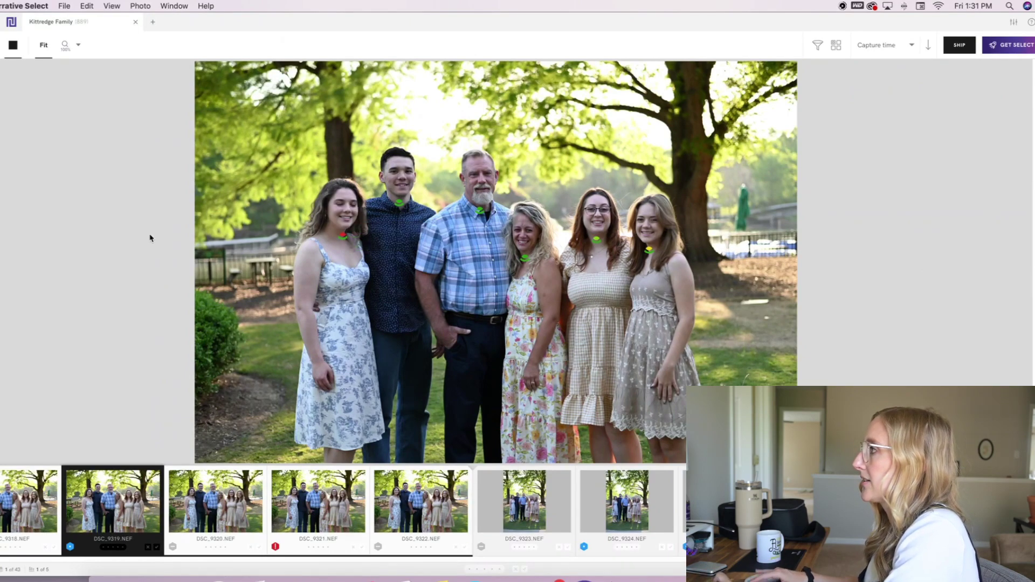
key(Right)
key(Right)
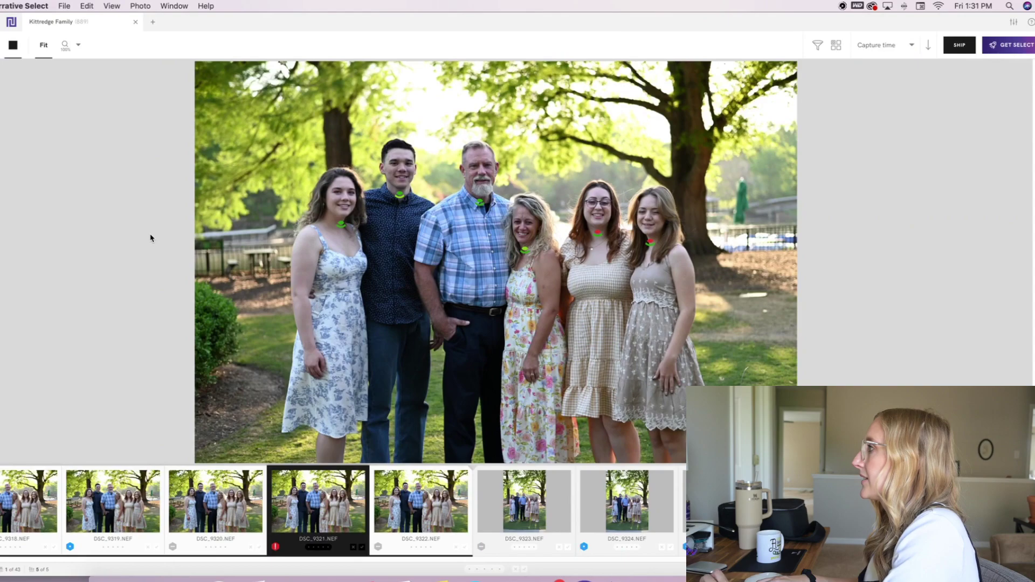
key(Right)
key(Right)
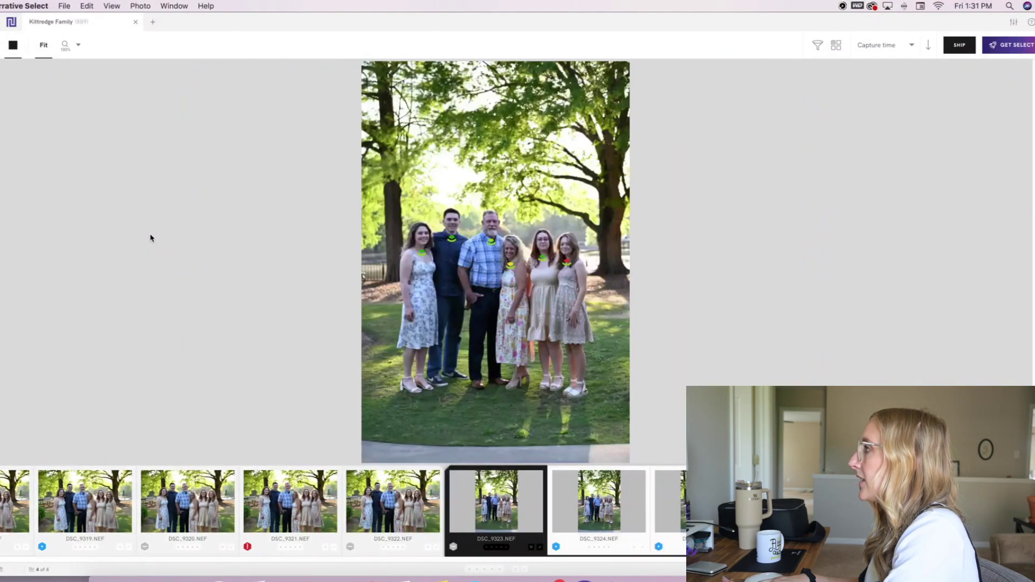
key(Right)
key(Right)
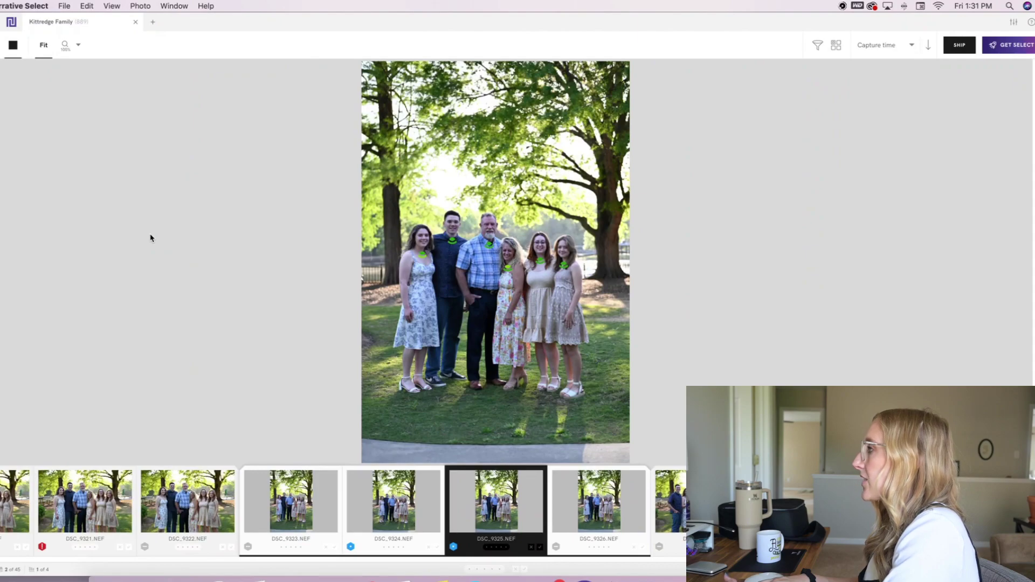
click(521, 229)
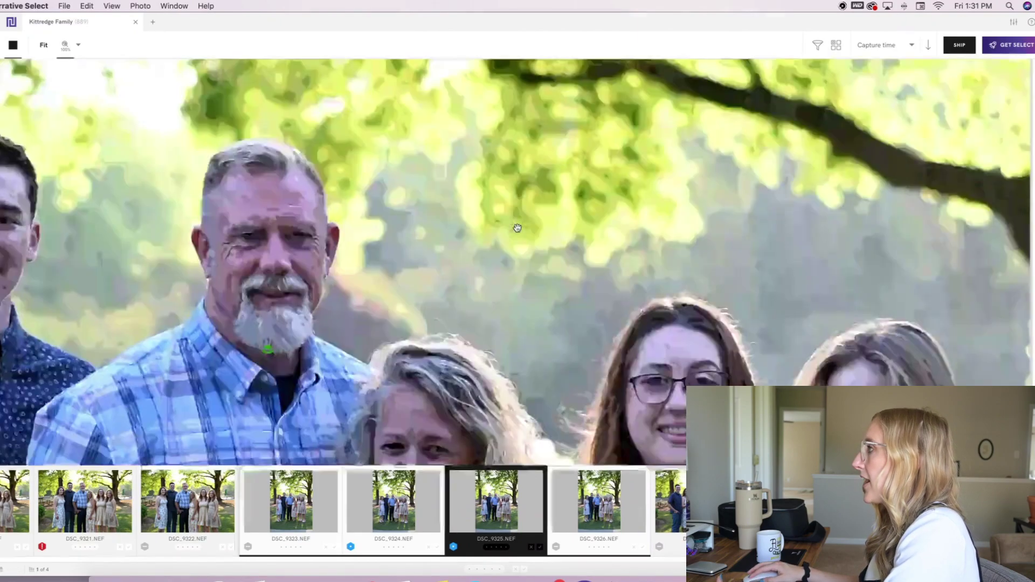
click(541, 221)
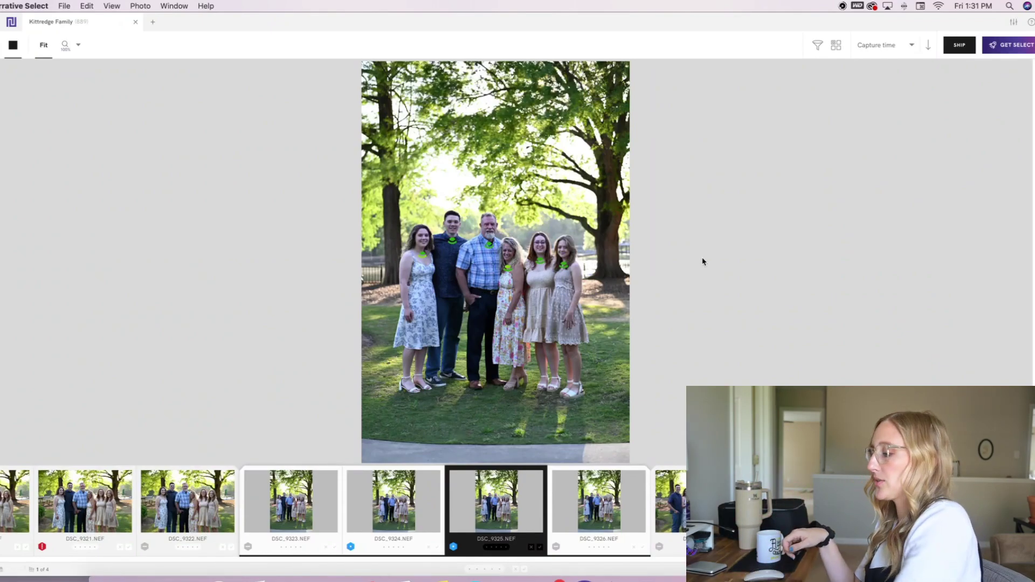
- Tag DSC_9325.NEF, remove the tag, and tag the photo again as a keeper
key(t)
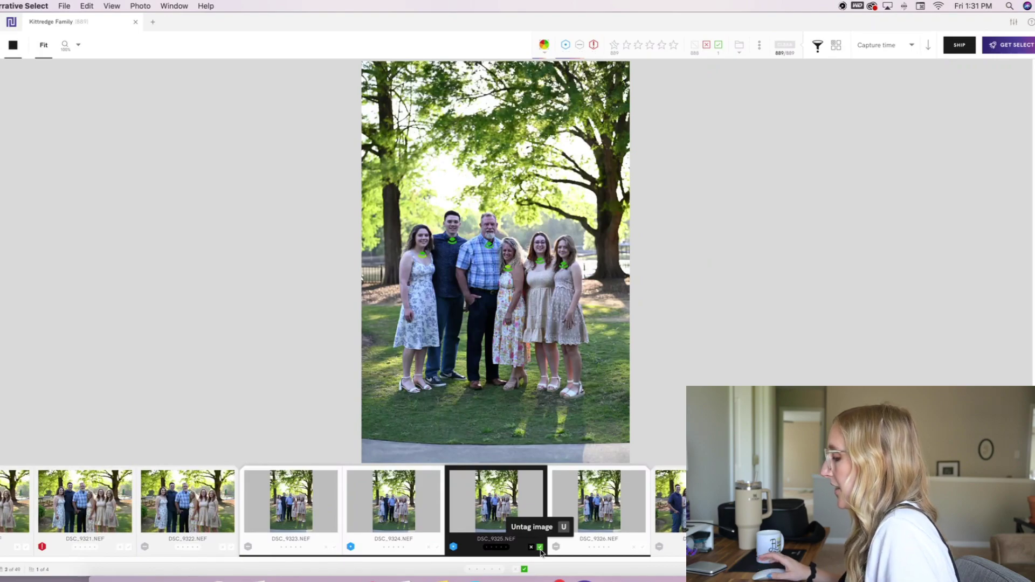
key(u)
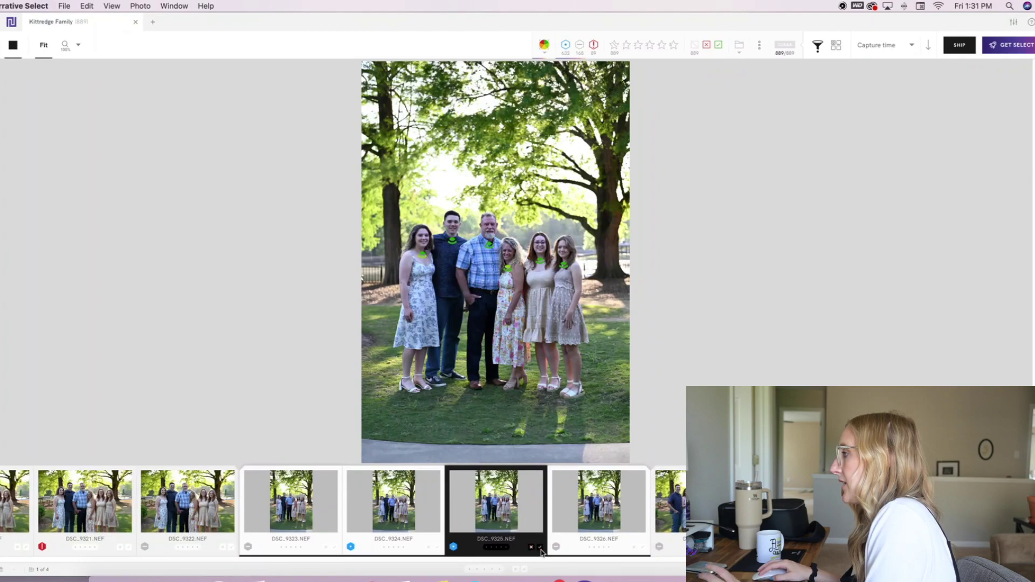
key(t)
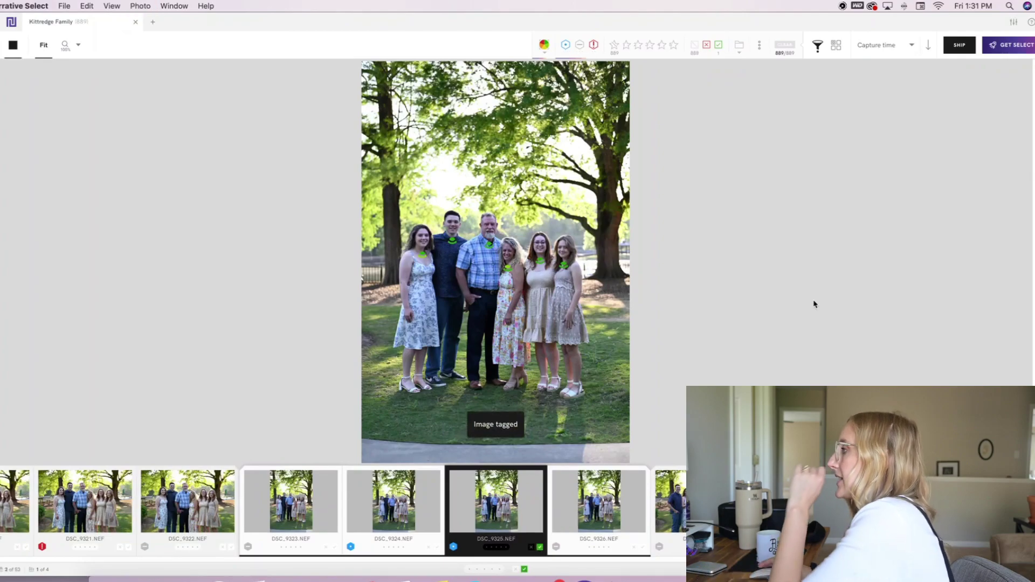
click(541, 548)
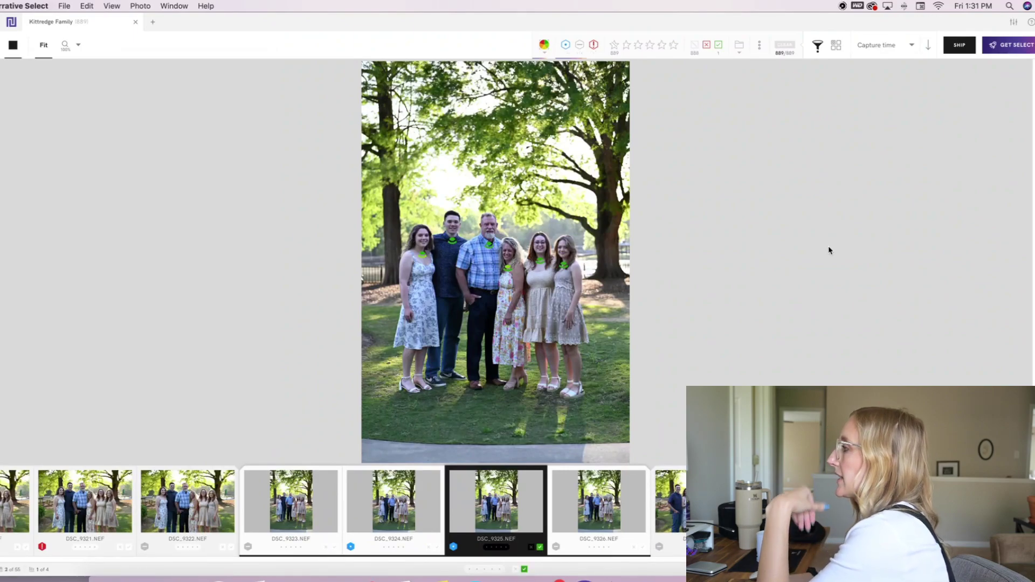
- Move past DSC_9326.NEF and tag DSC_9327.NEF and DSC_9328.NEF as keepers
key(Right)
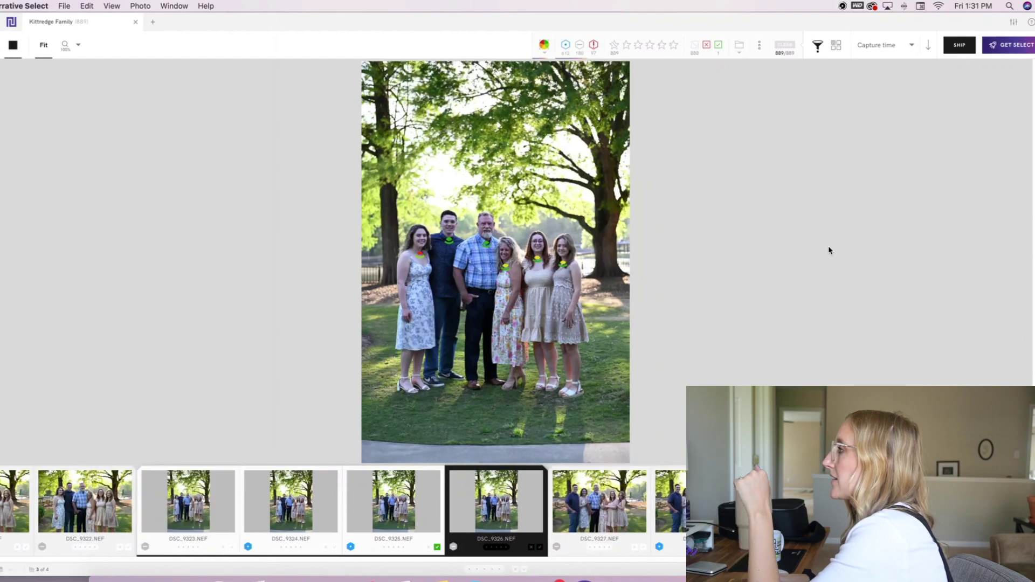
key(Right)
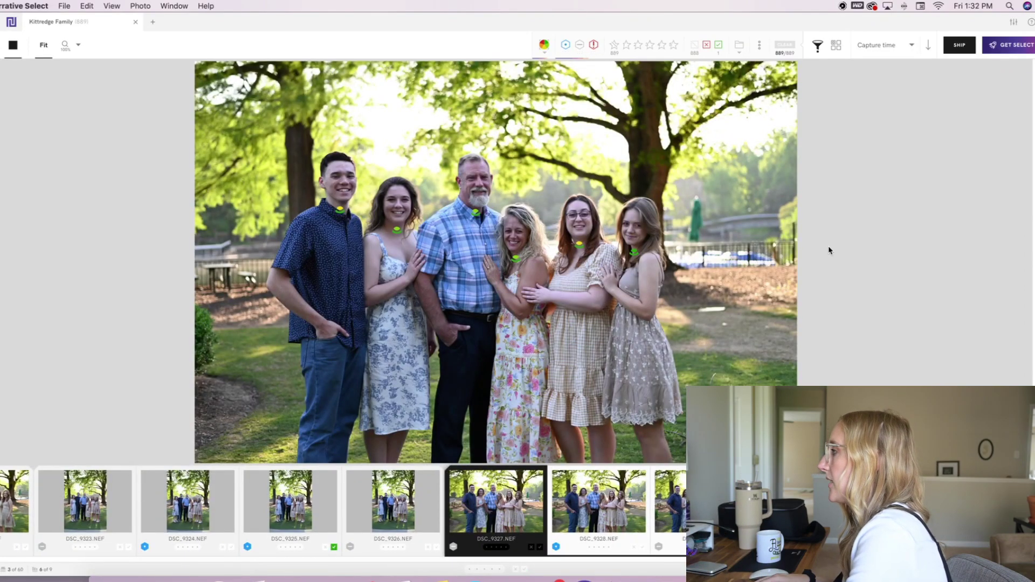
key(t)
key(Right)
key(t)
- Review the group photos from DSC_9329.NEF to DSC_9336.NEF and tag DSC_9335.NEF as a keeper
key(Right)
key(Right)
key(Right)
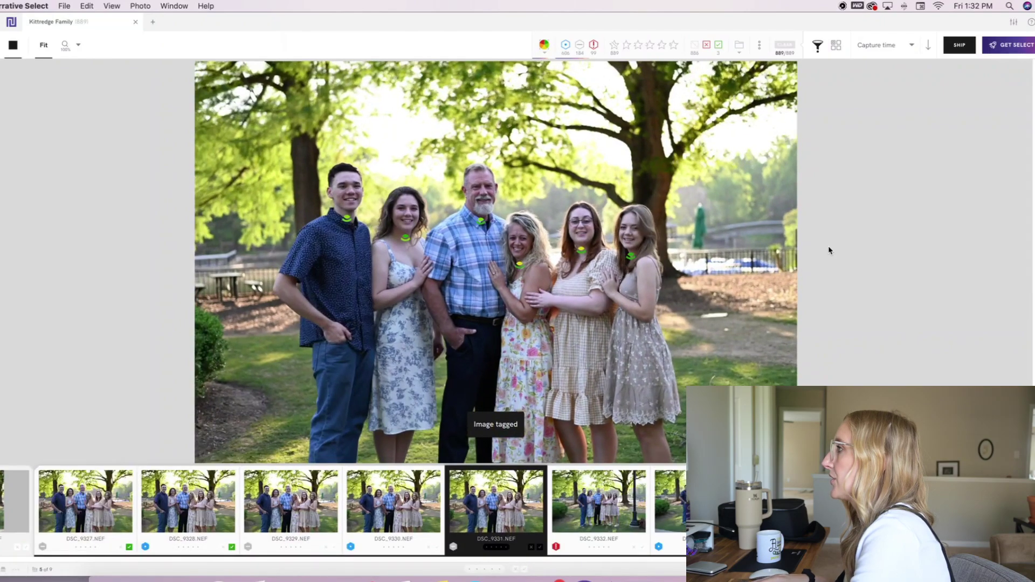
key(Right)
key(Right)
key(Right)
key(Right)
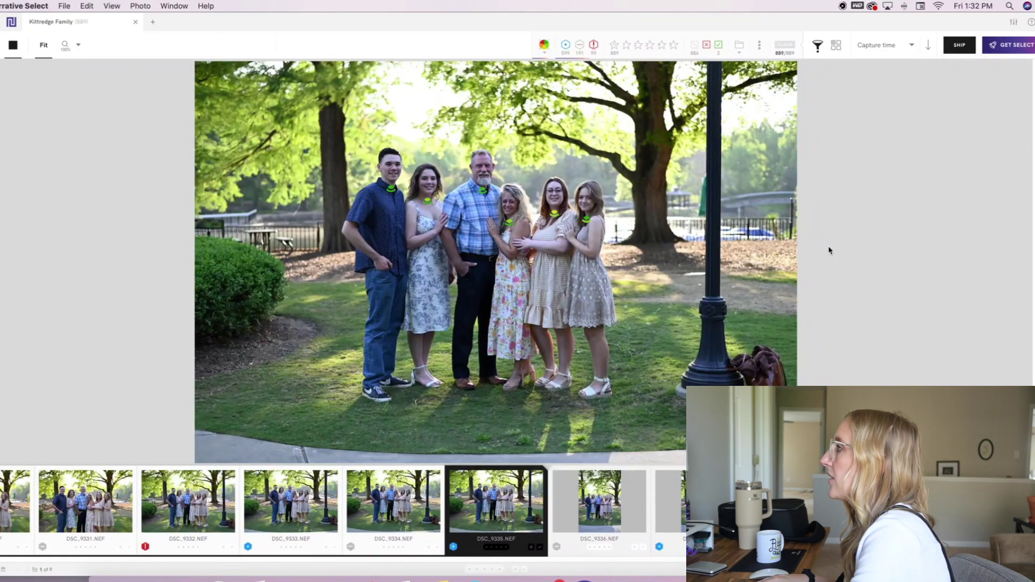
key(Right)
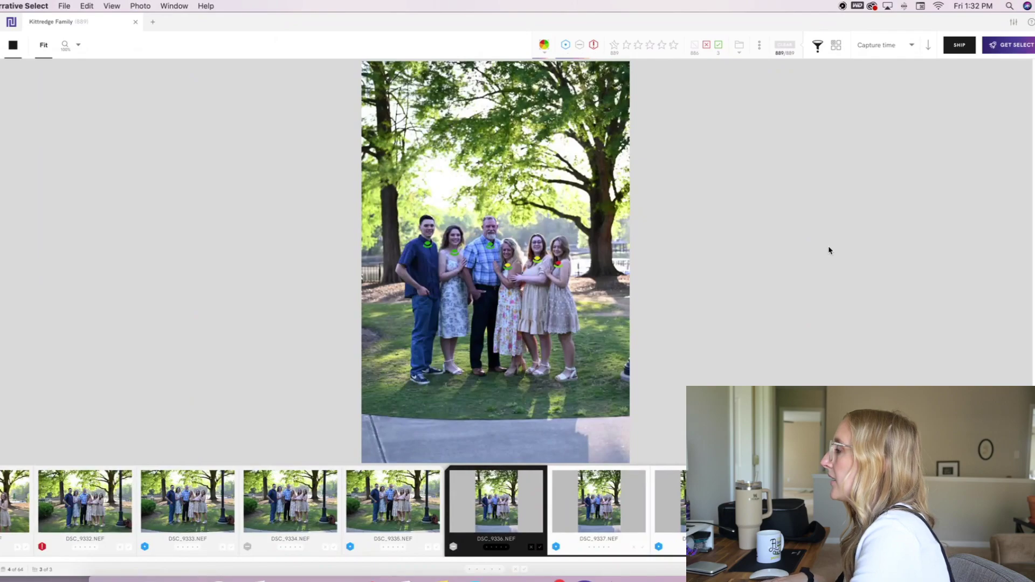
key(Left)
key(t)
- Review the vertical group photos from DSC_9336.NEF to DSC_9341.NEF, tagging DSC_9339.NEF and DSC_9341.NEF as keepers
key(Right)
key(Right)
key(Right)
key(Right)
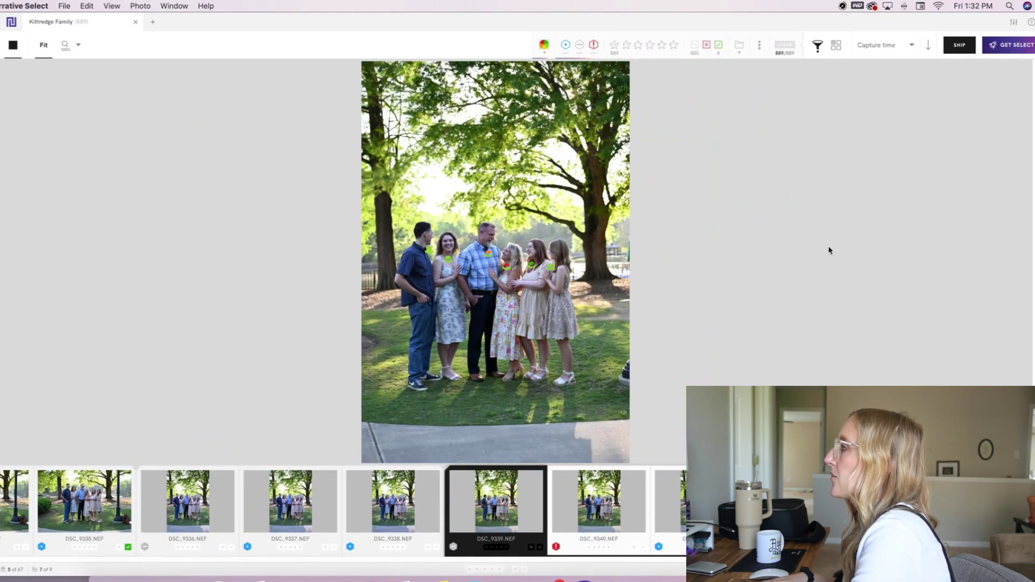
key(t)
key(Right)
key(Right)
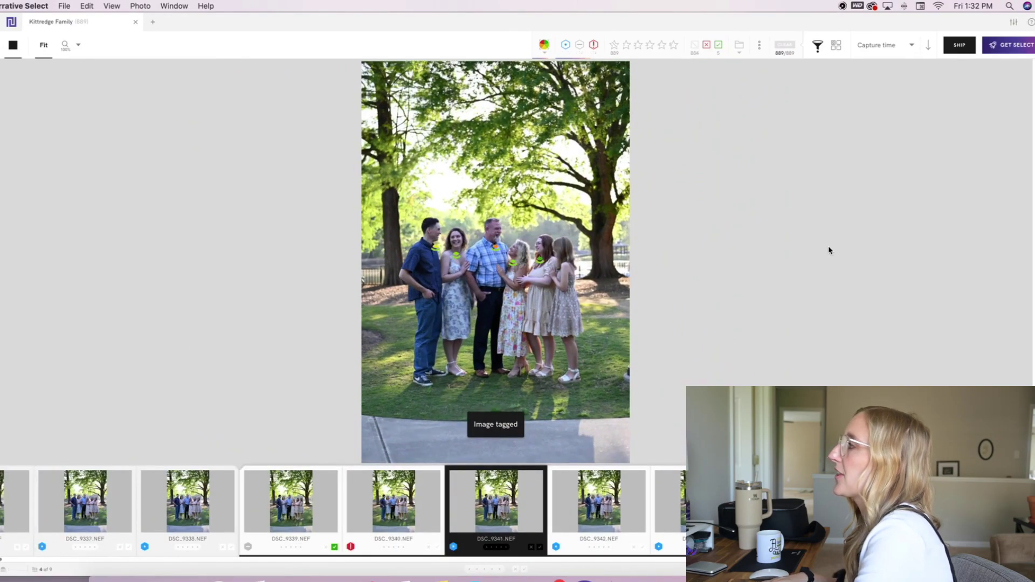
key(t)
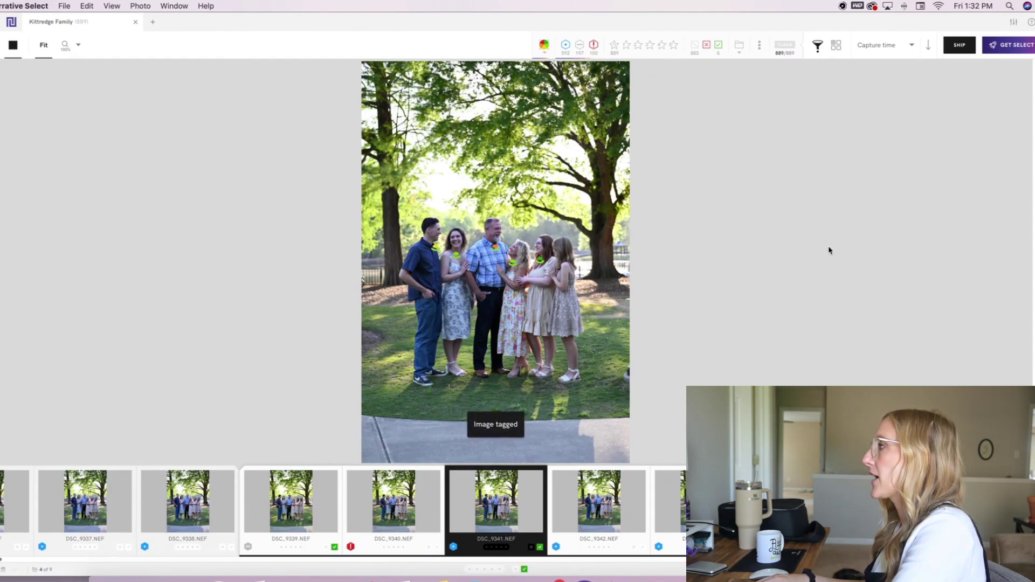
- Continue through the vertical group photos up to DSC_9347.NEF, tagging DSC_9343.NEF and DSC_9347.NEF as keepers
key(Right)
key(Right)
key(t)
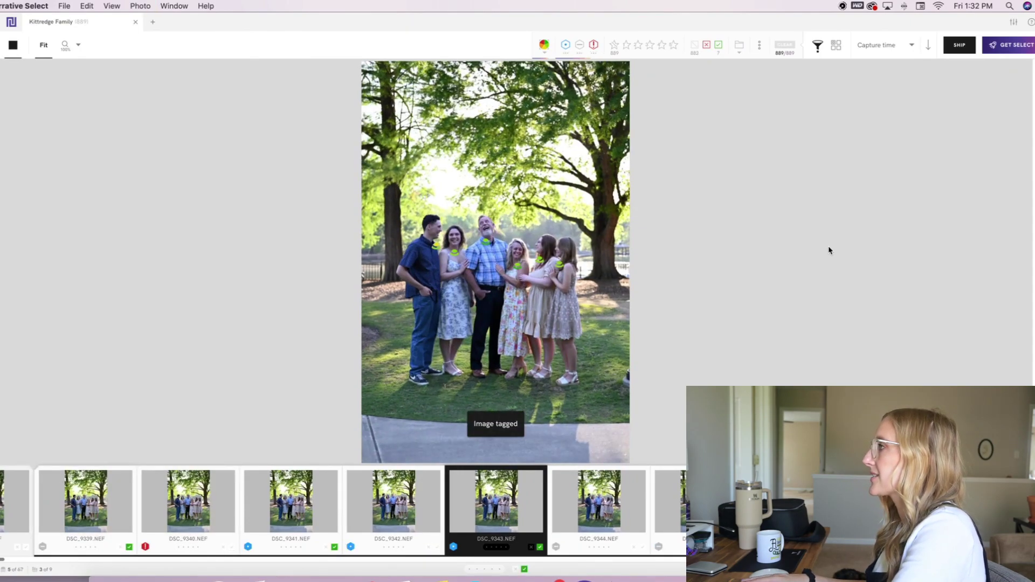
key(Right)
key(Right)
key(Right)
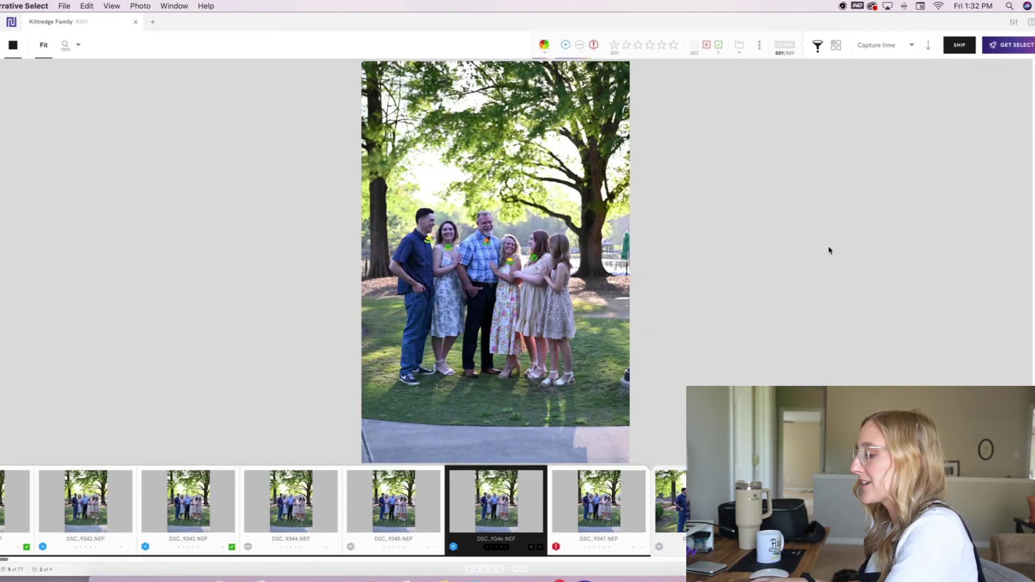
key(Right)
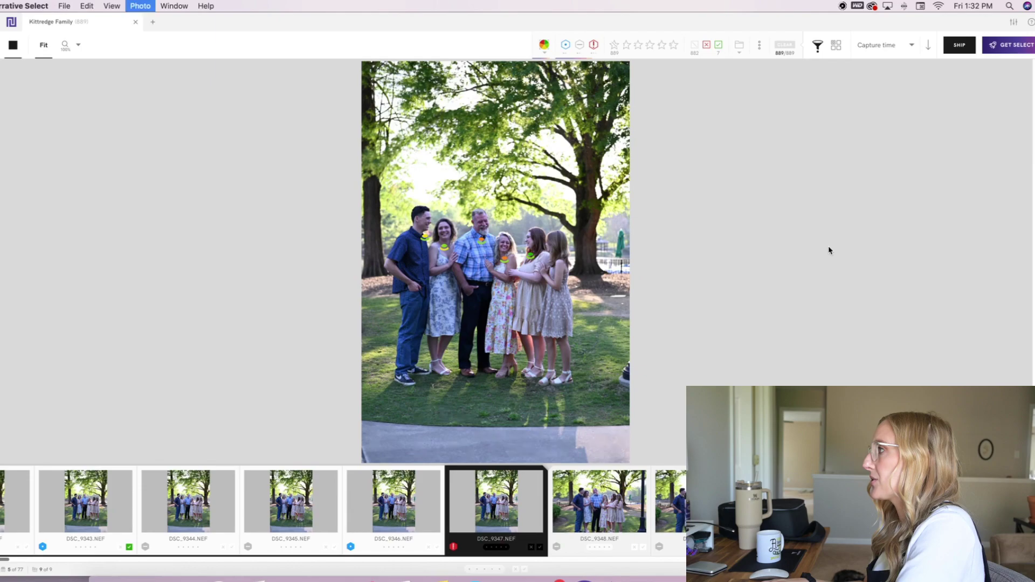
key(t)
- Tag DSC_9349.NEF and DSC_9350.NEF as keepers
key(Right)
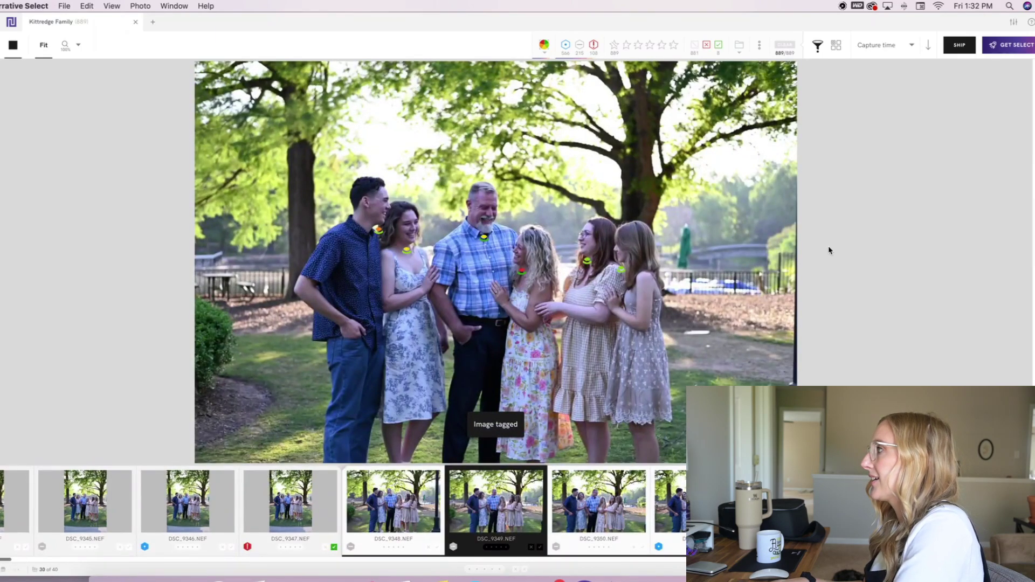
key(t)
key(Right)
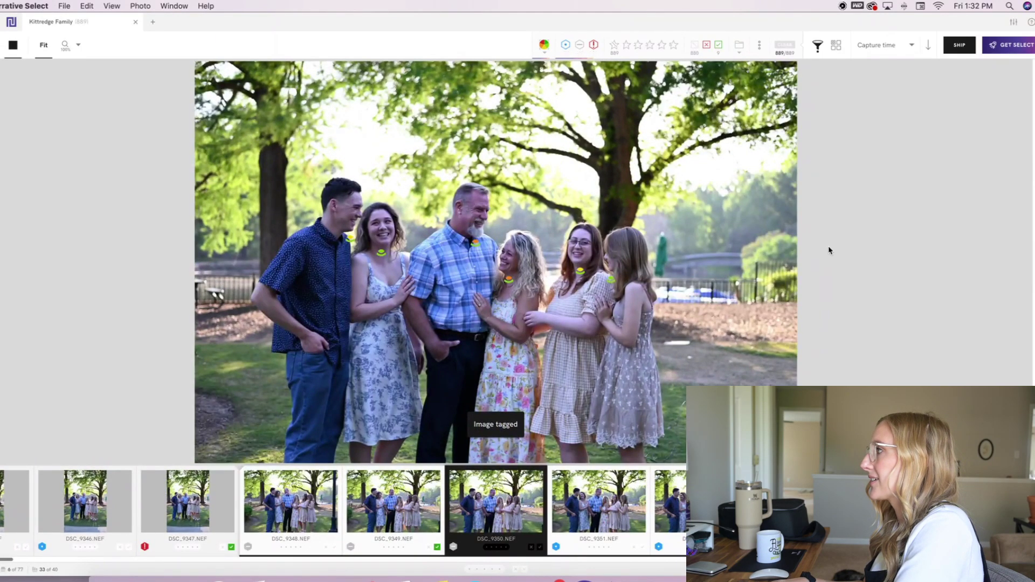
key(t)
- Check the faces in DSC_9351.NEF, compare the photos up to DSC_9355.NEF and tag DSC_9354.NEF as a keeper
key(Right)
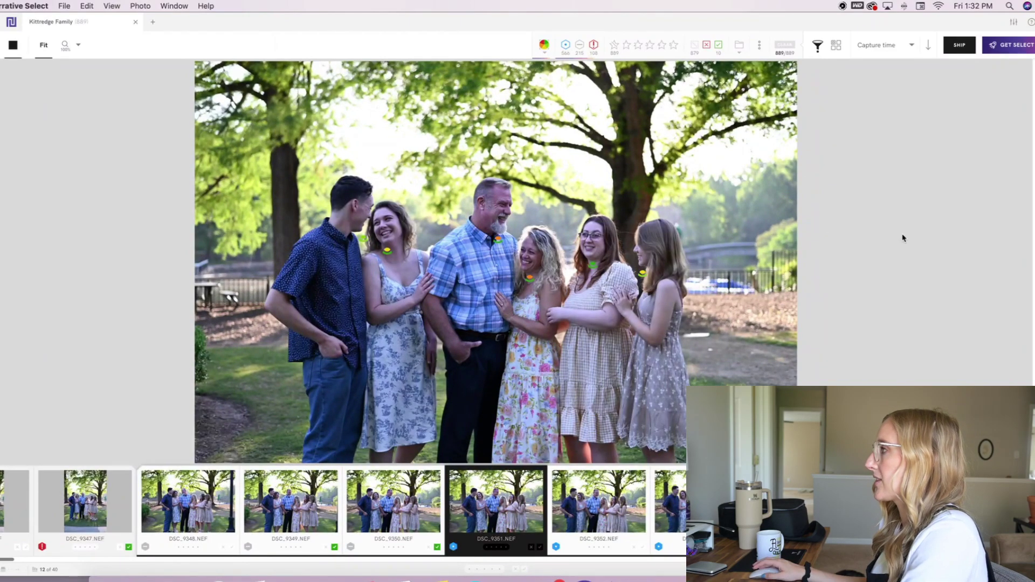
key(z)
key(space)
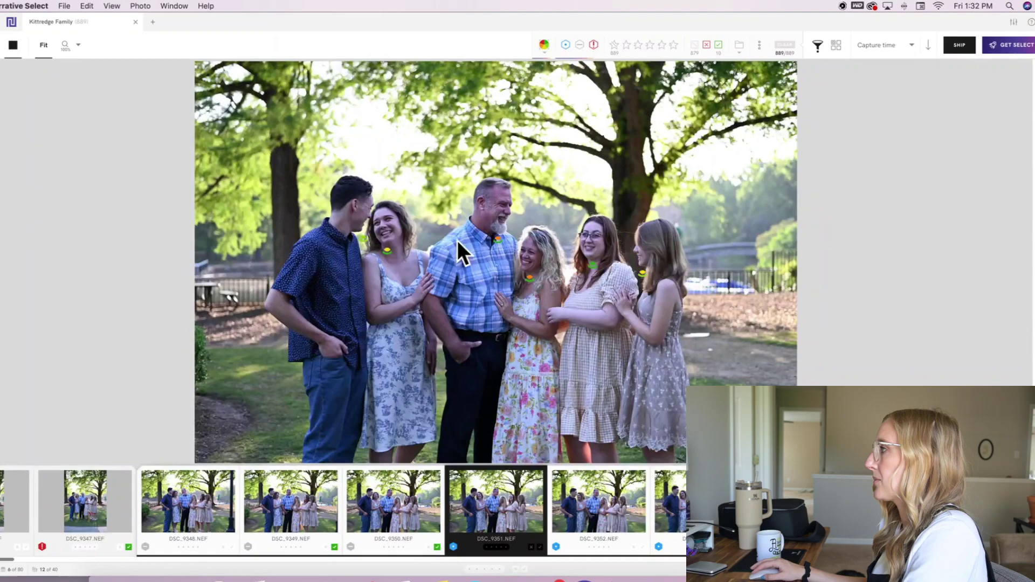
drag(563, 234, 578, 236)
key(Right)
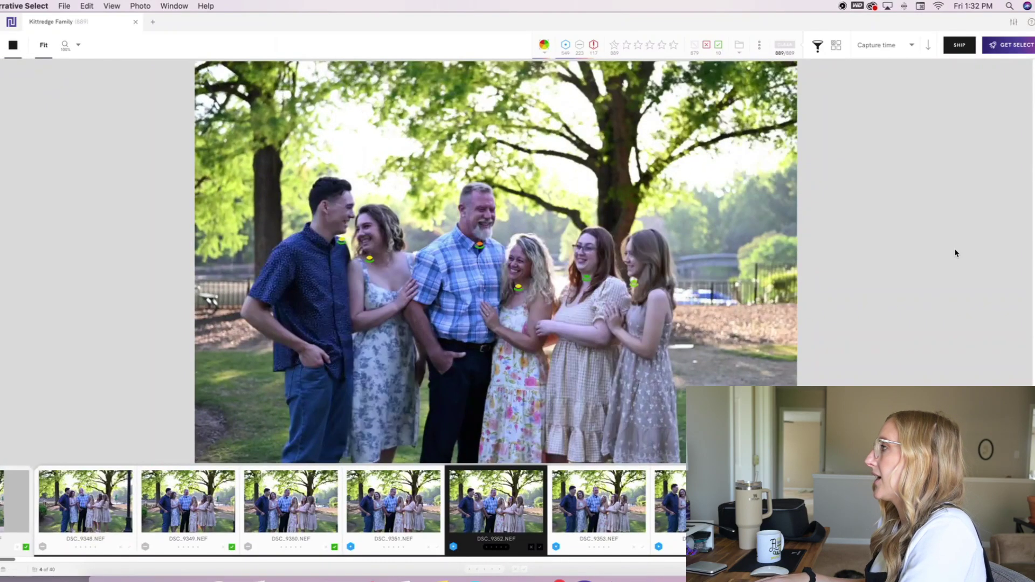
key(Right)
key(Right)
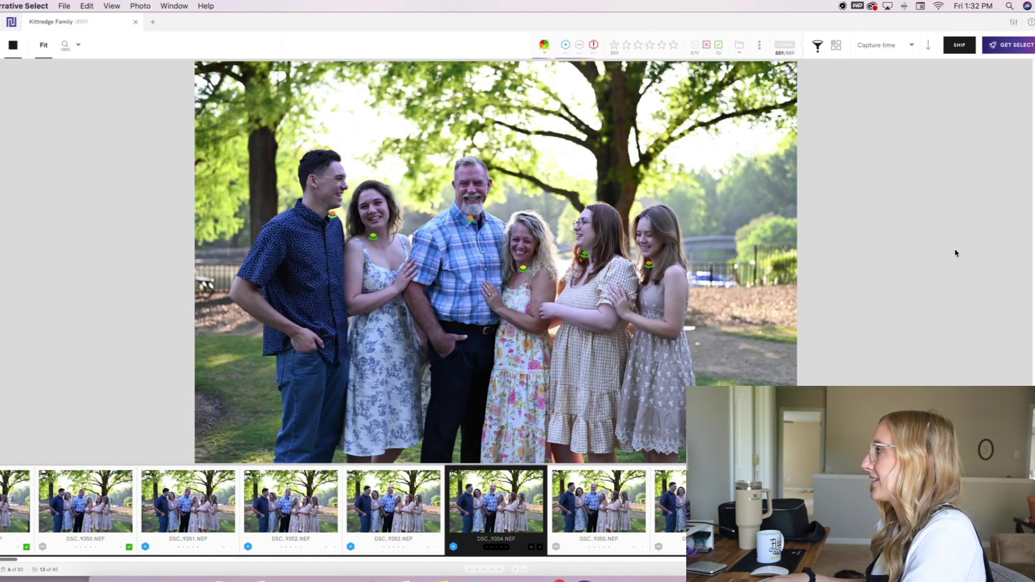
key(Right)
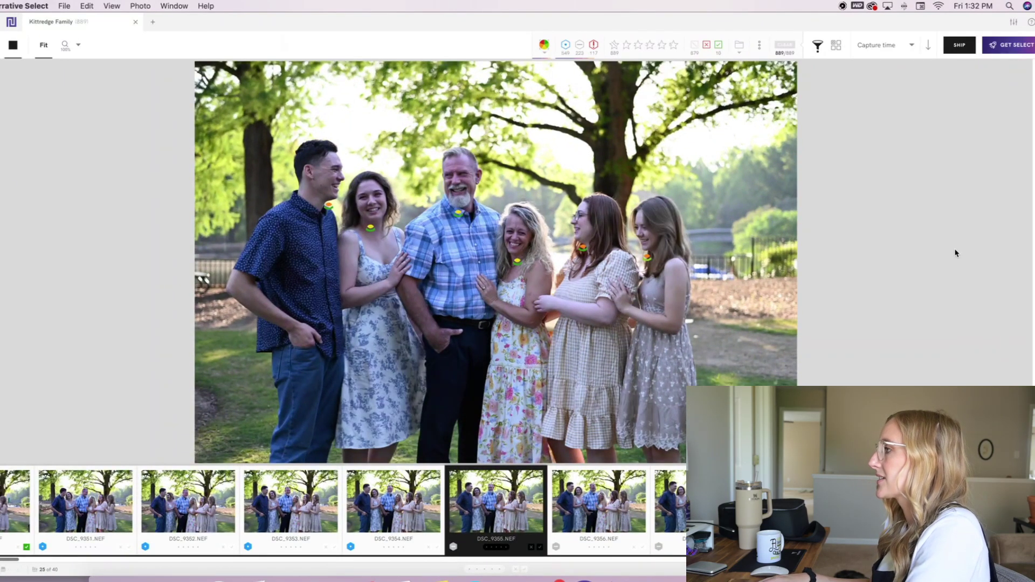
key(Left)
key(t)
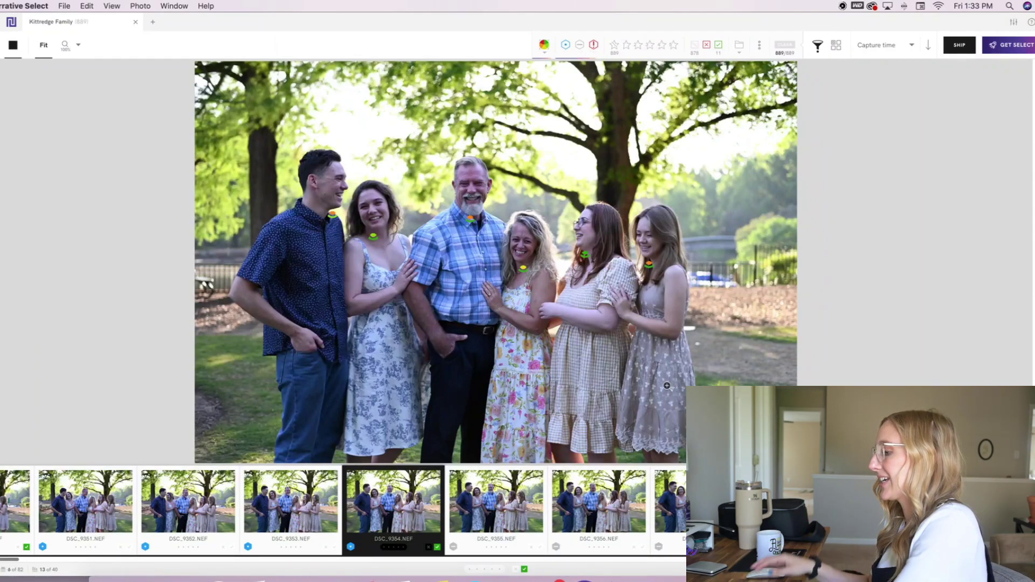
- Review DSC_9355.NEF to DSC_9357.NEF and tag DSC_9357.NEF as a keeper
key(Right)
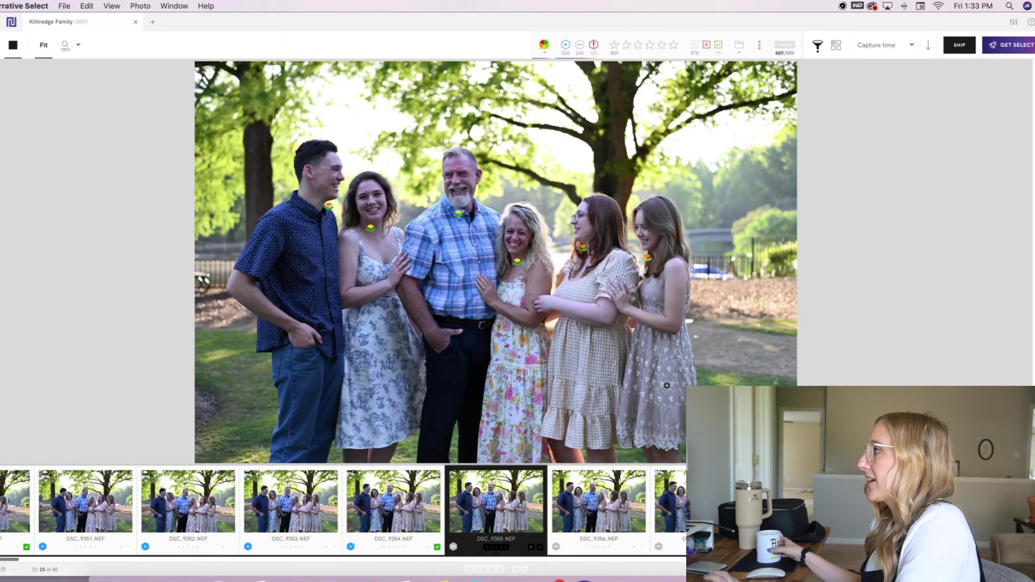
key(Right)
key(Right)
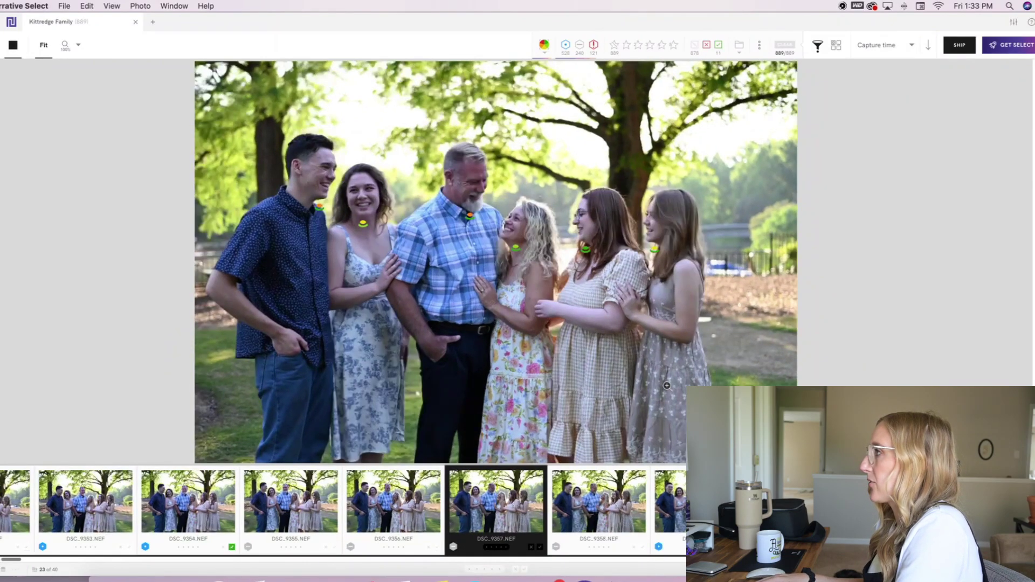
key(t)
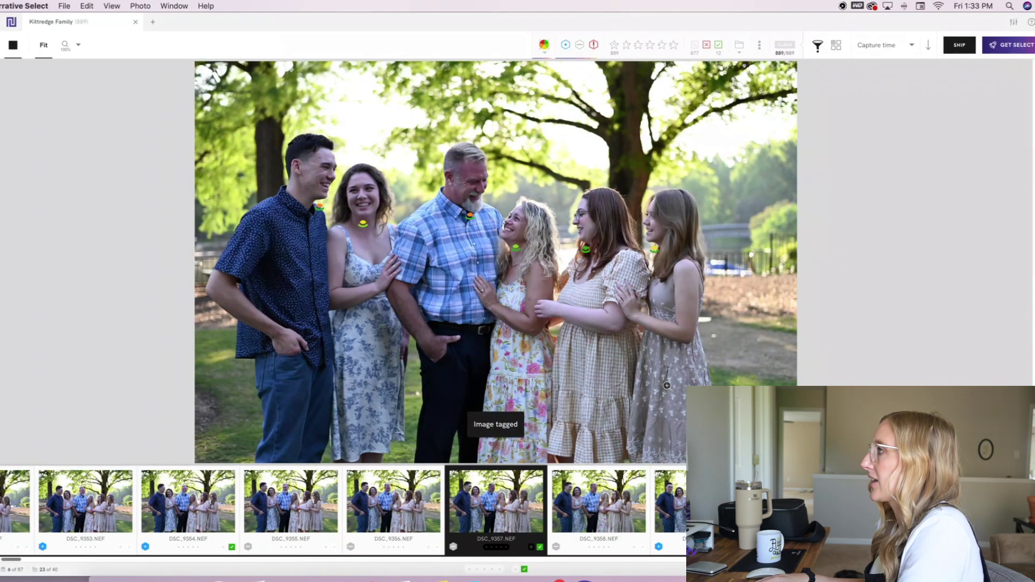
- Review the photos one by one from DSC_9358.NEF to DSC_9372.NEF and tag DSC_9372.NEF as a keeper
key(Right)
key(Right)
key(Right)
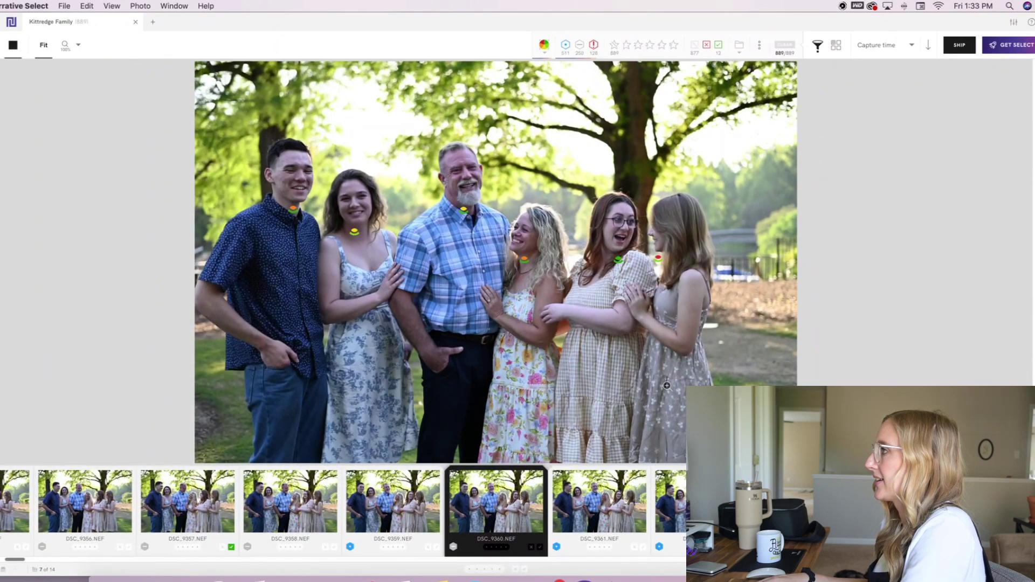
key(Right)
key(Right)
key(Right)
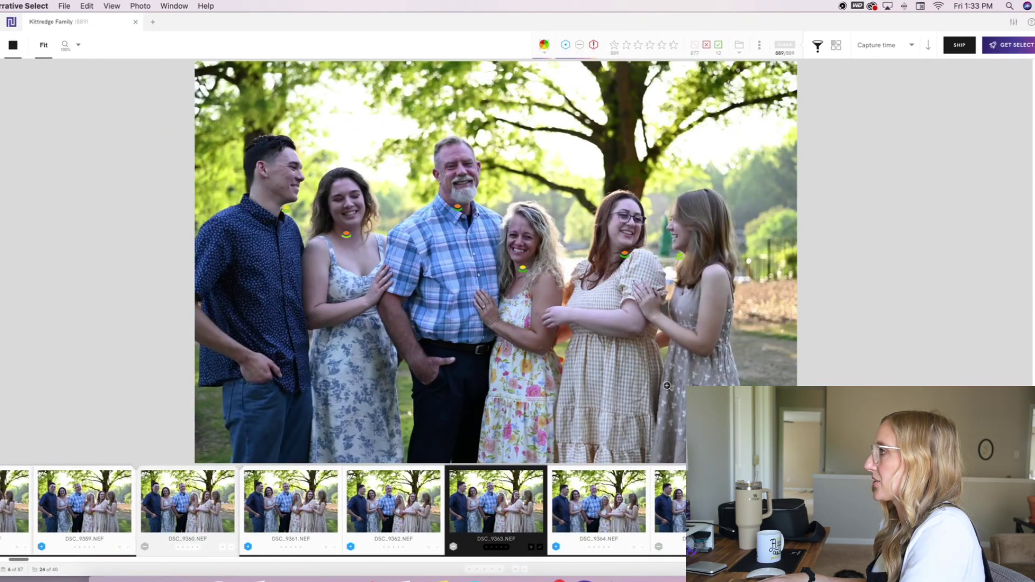
key(Right)
key(Right)
key(Right)
key(Right)
key(Right)
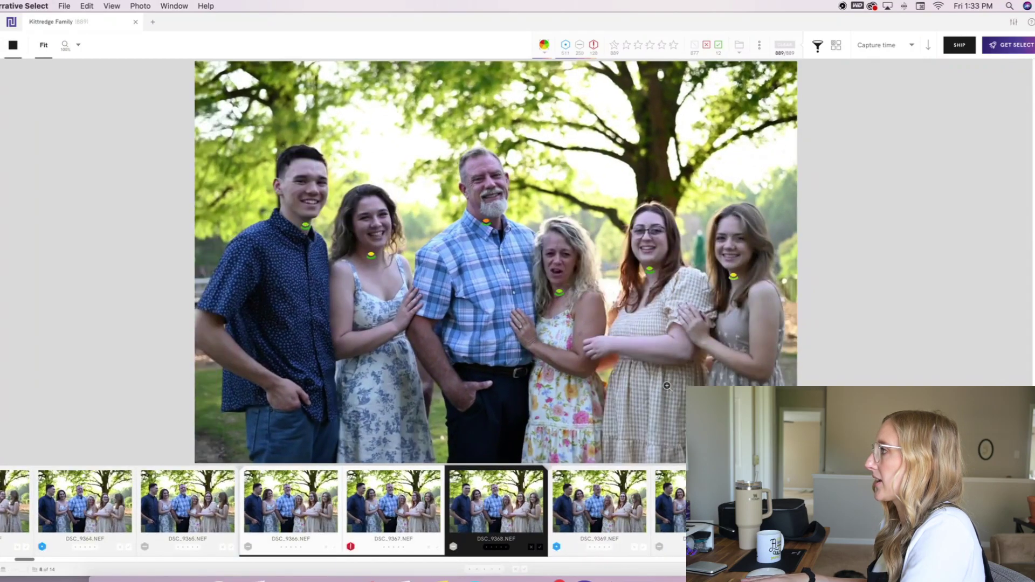
key(Right)
key(Right)
key(Right)
key(Right)
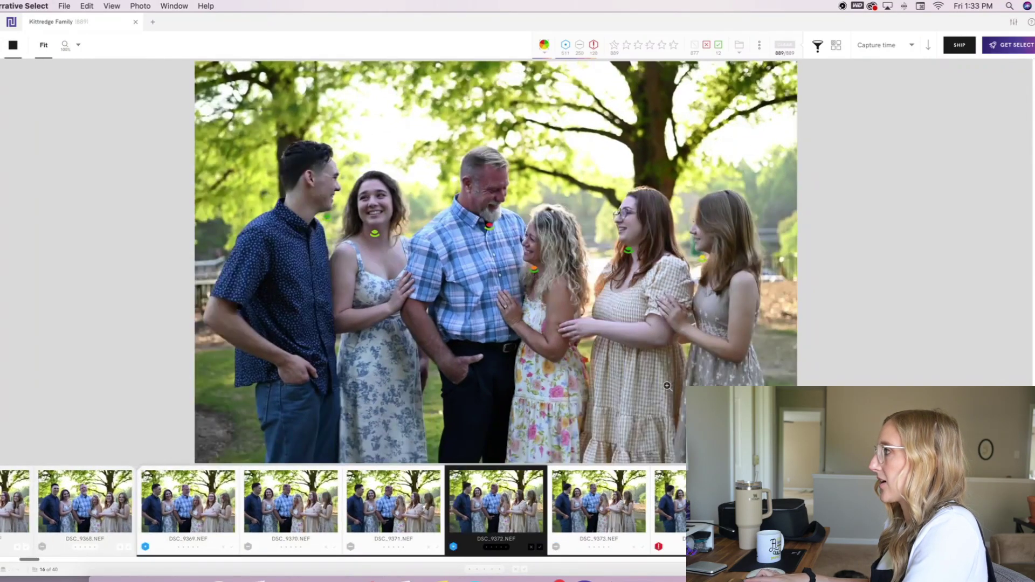
key(t)
- Review the photos from DSC_9373.NEF onward and tag DSC_9380.NEF, where the family walks hand in hand
key(Right)
key(Right)
key(Right)
key(Right)
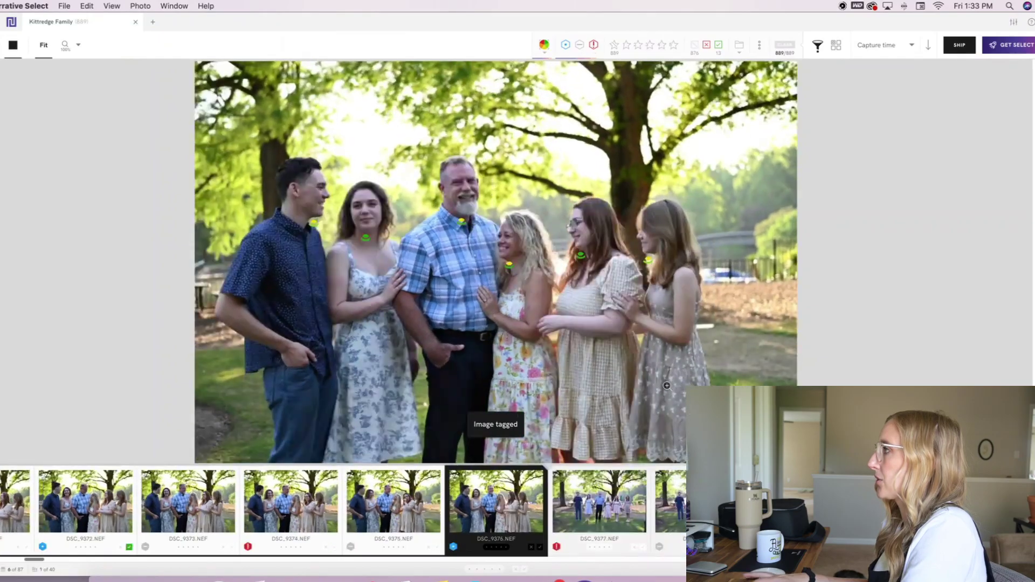
key(Right)
key(Right)
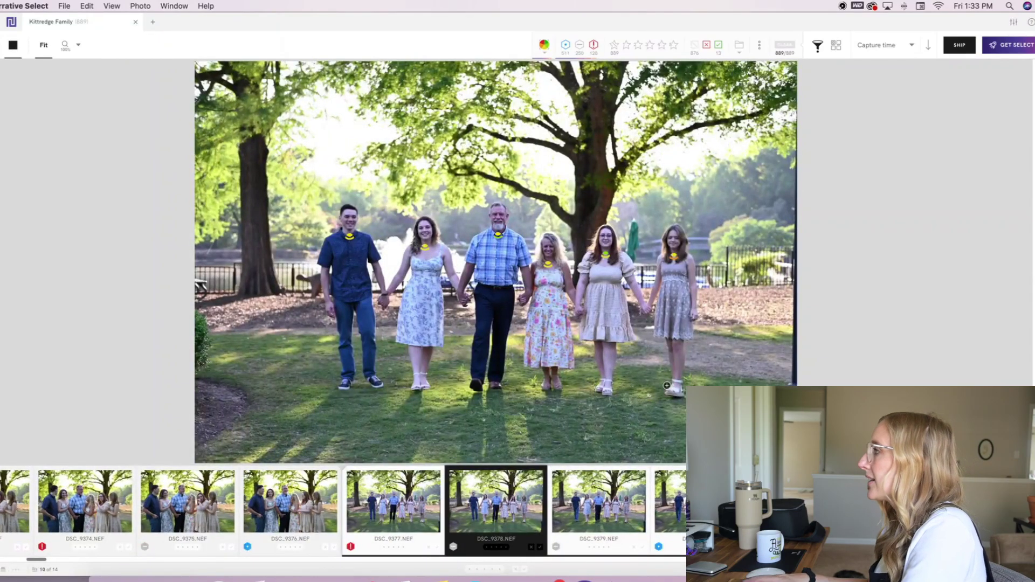
key(Right)
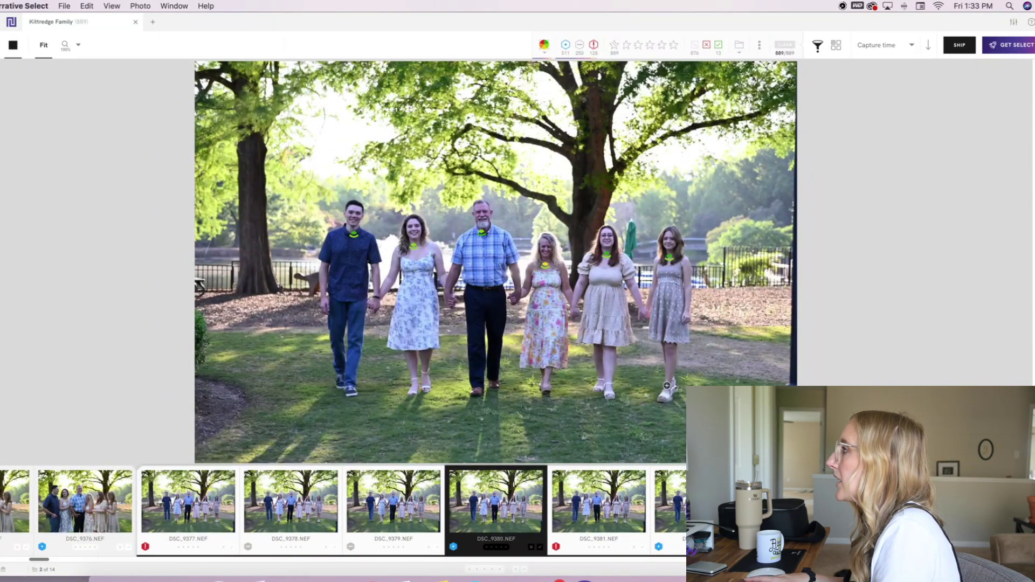
key(t)
- Continue through the walking photos to DSC_9393.NEF and tag it as a keeper
key(Right)
key(Right)
key(Right)
key(Right)
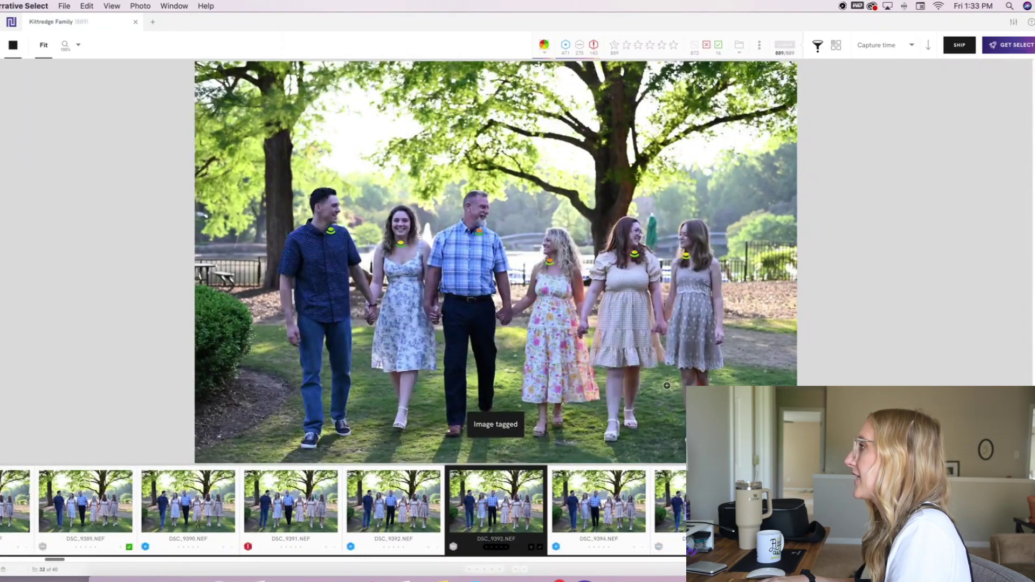
key(t)
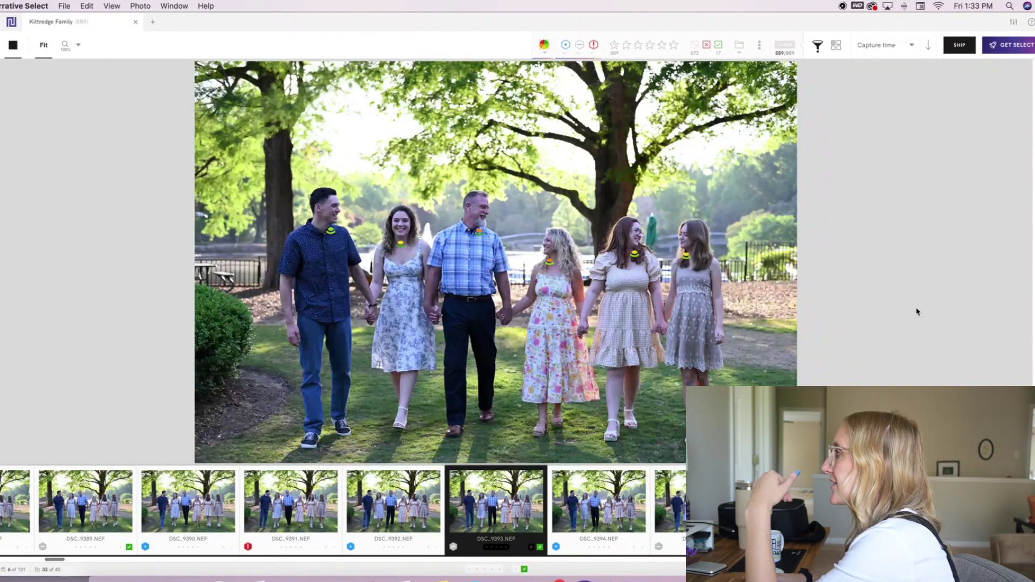
- Review the walking photos from DSC_9394.NEF onward and tag the next keeper
key(Right)
key(Right)
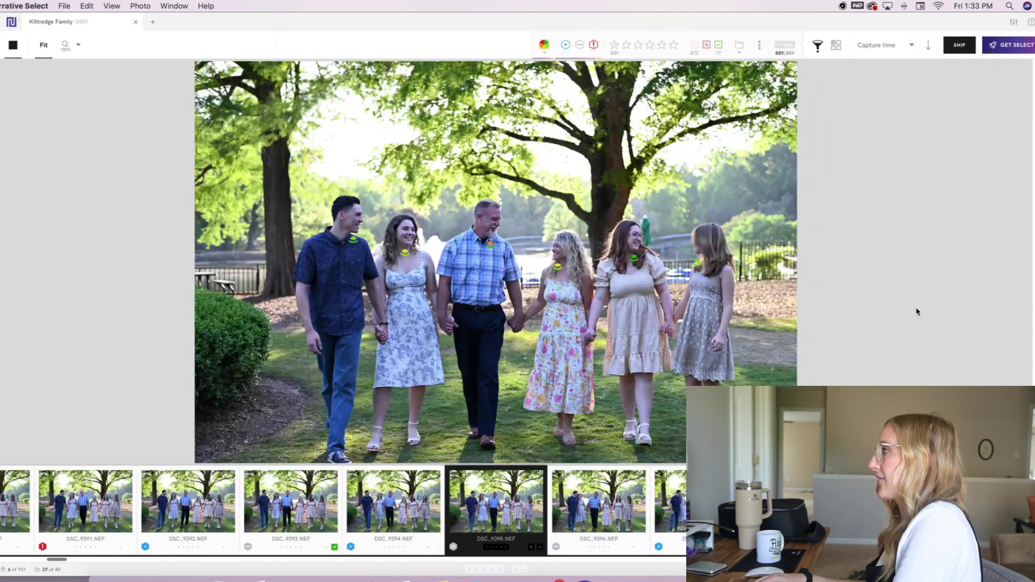
key(Right)
key(Right)
key(t)
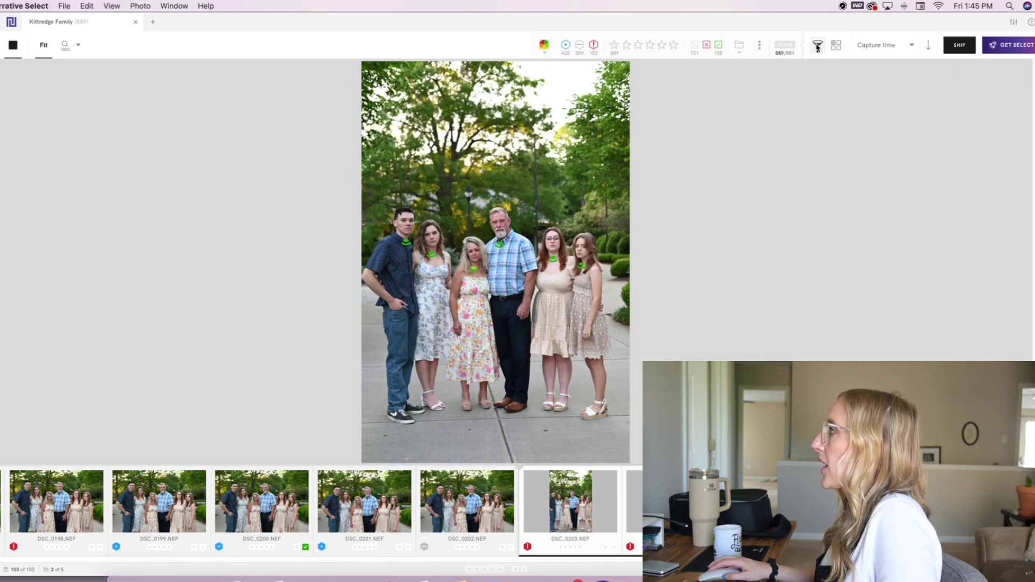
- Hide the filter bar and show it again
click(817, 47)
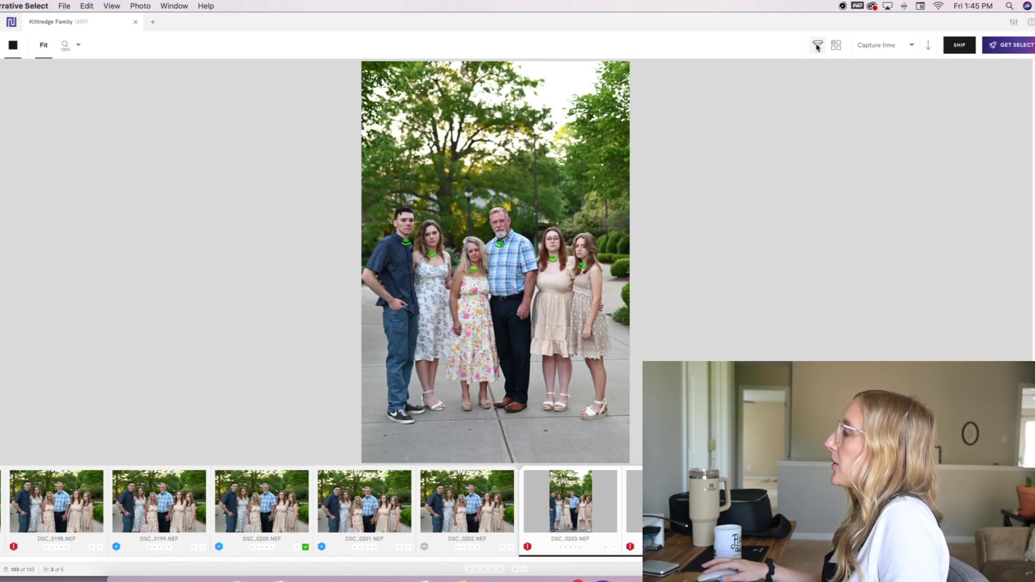
click(818, 47)
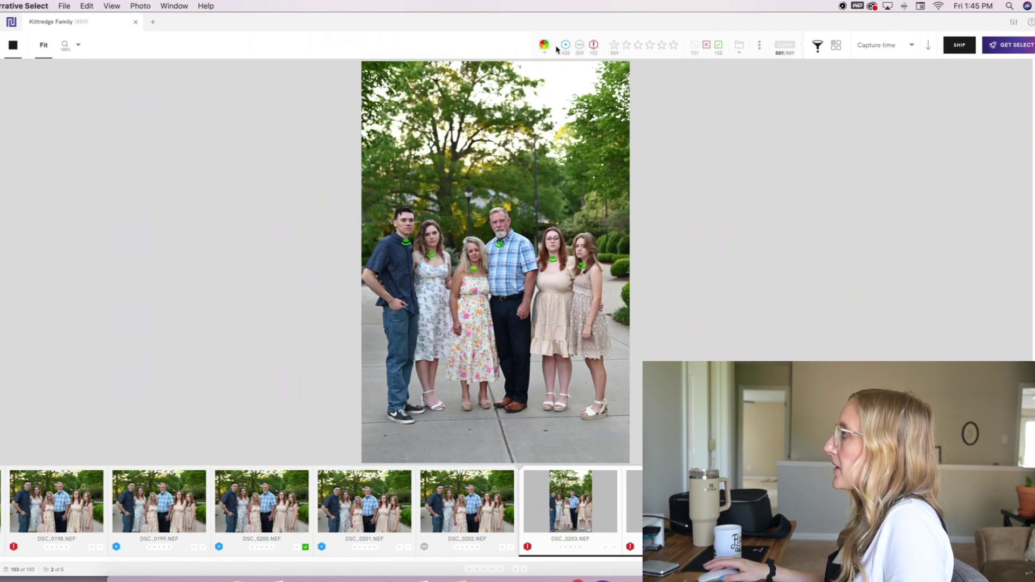
- Filter the session to show only the tagged images and look over the keepers in the thumbnail grid
click(719, 47)
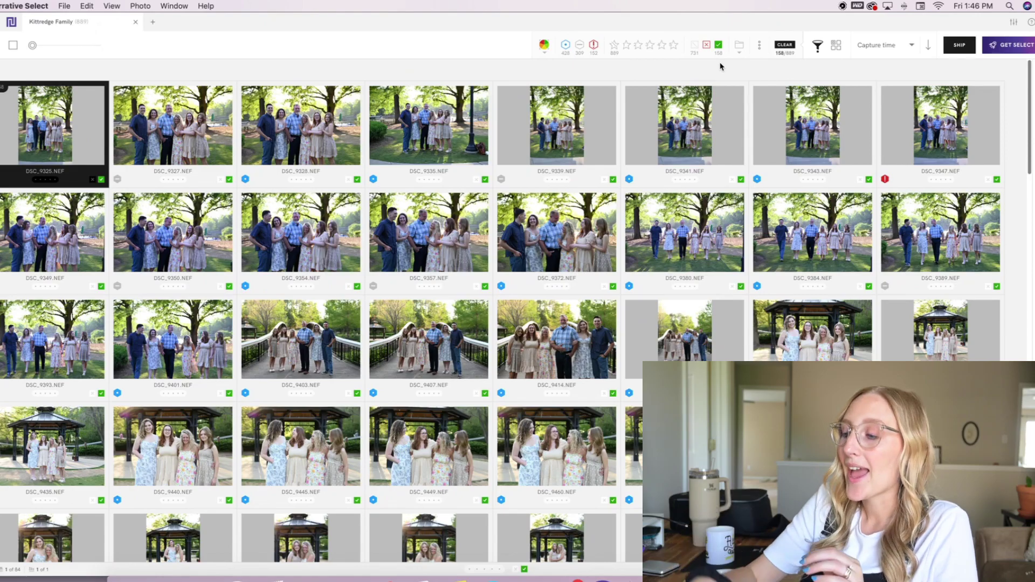
key(Return)
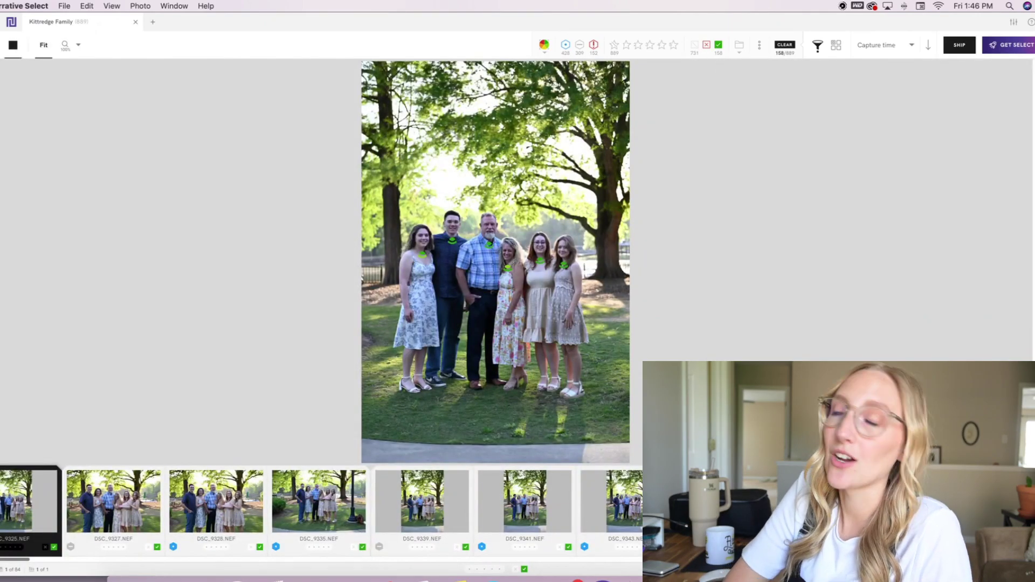
key(Escape)
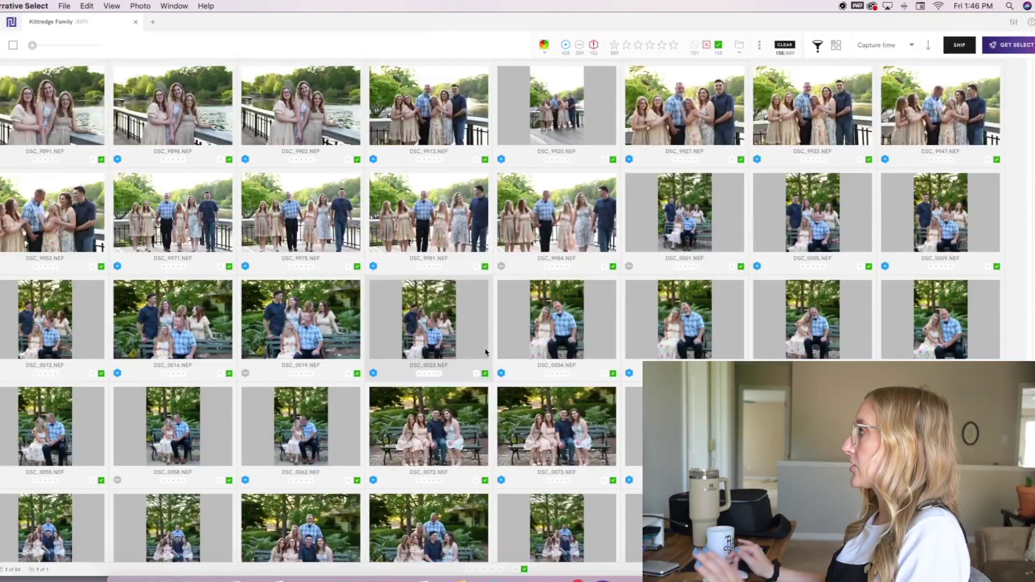
scroll(486, 351, down, 5)
scroll(485, 352, up, 5)
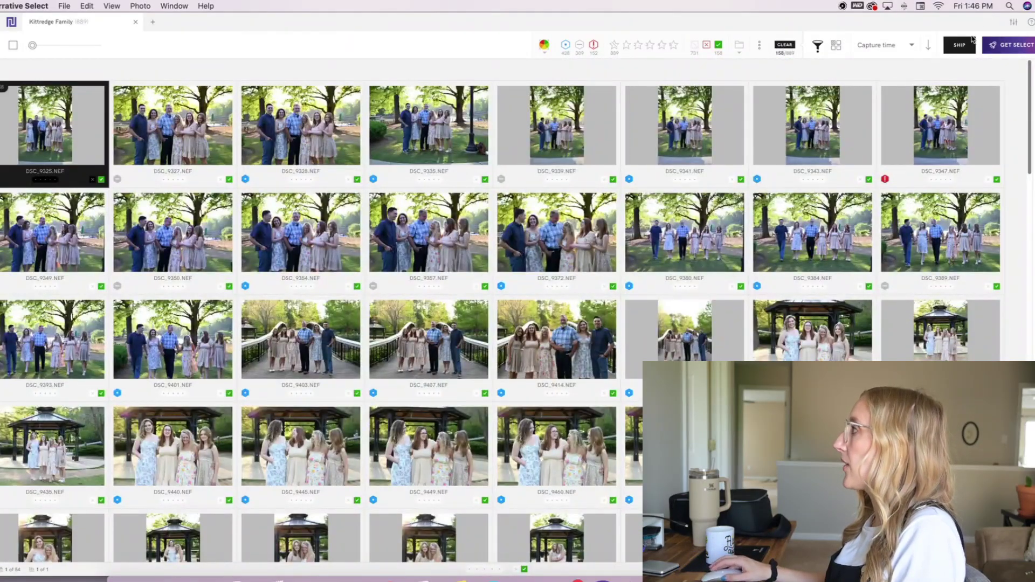
- Ship the tagged images to Lightroom CC
click(968, 47)
click(642, 199)
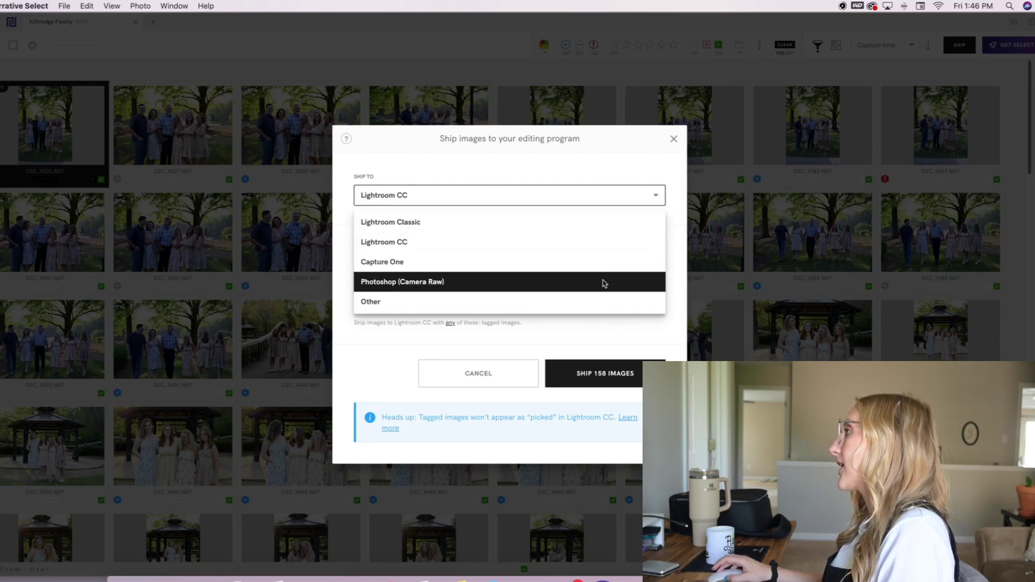
click(382, 350)
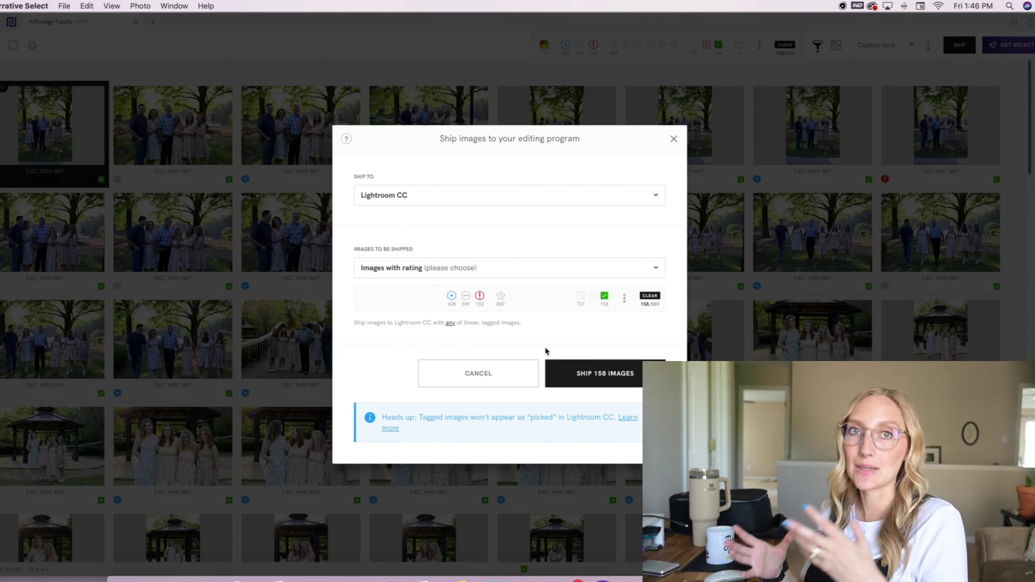
click(610, 377)
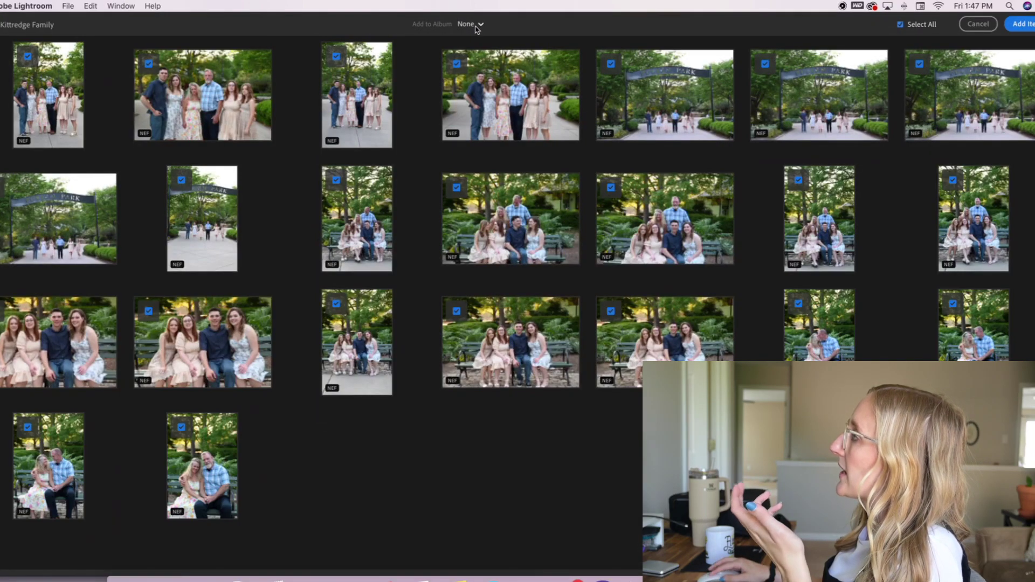
- In Adobe Lightroom, create a new album named after the client family and import all the shipped photos into it
click(478, 25)
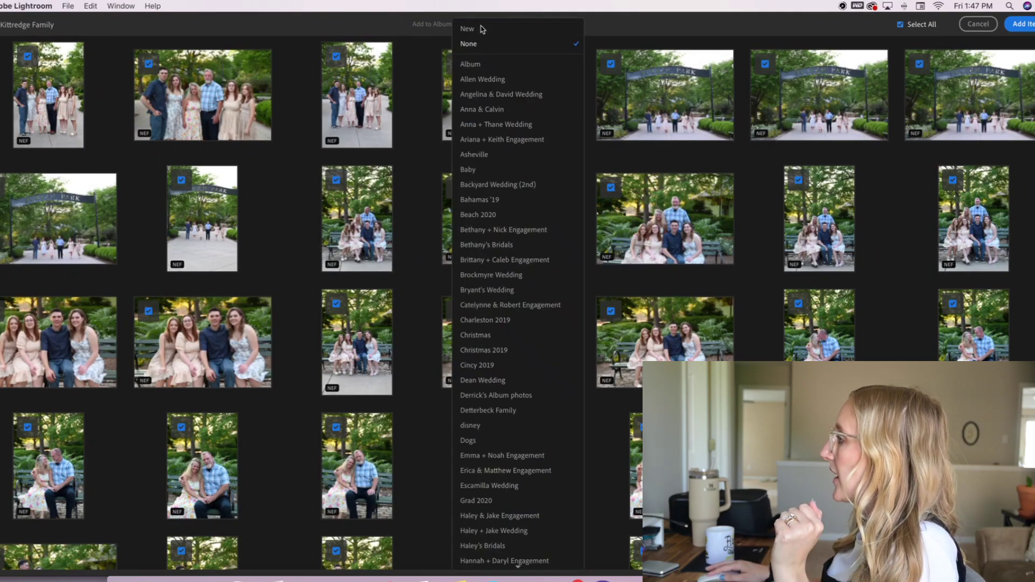
scroll(538, 348, down, 5)
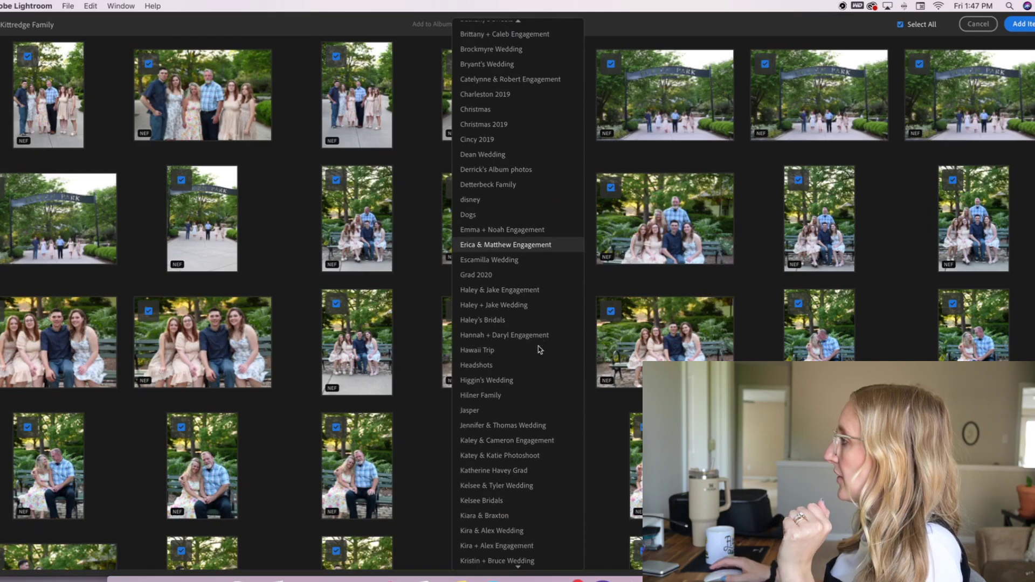
scroll(535, 483, up, 5)
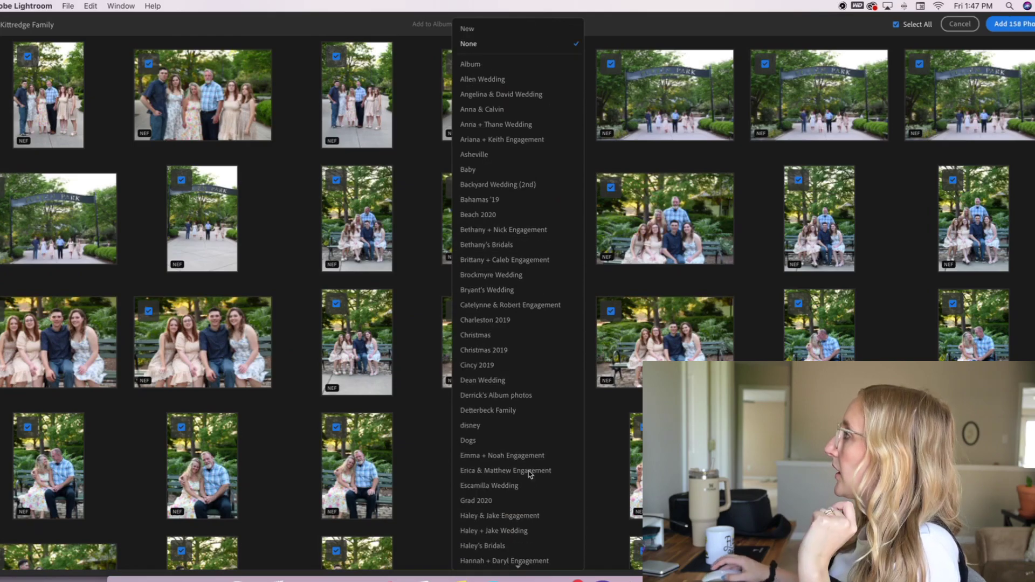
click(485, 32)
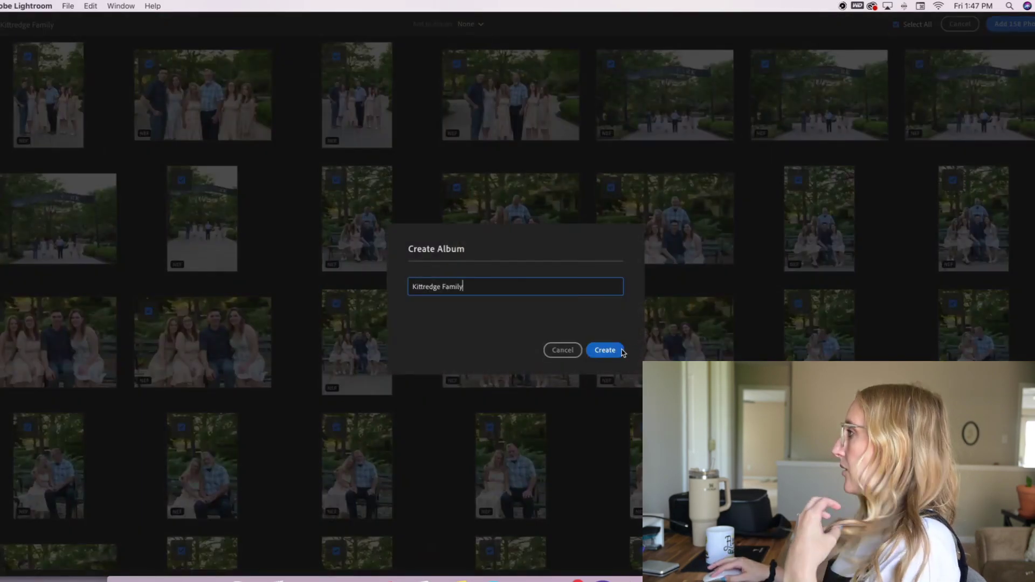
click(621, 350)
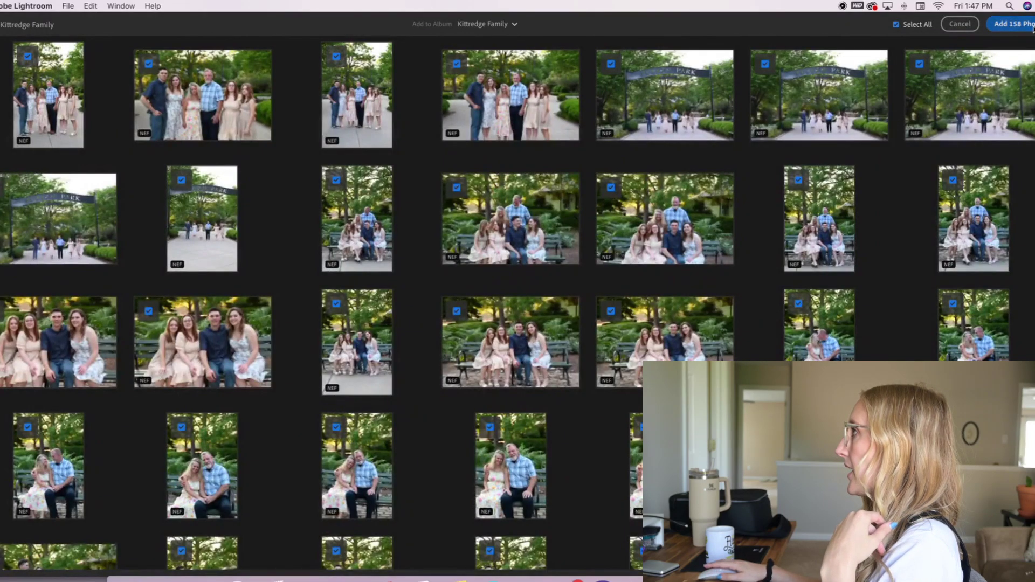
click(1031, 24)
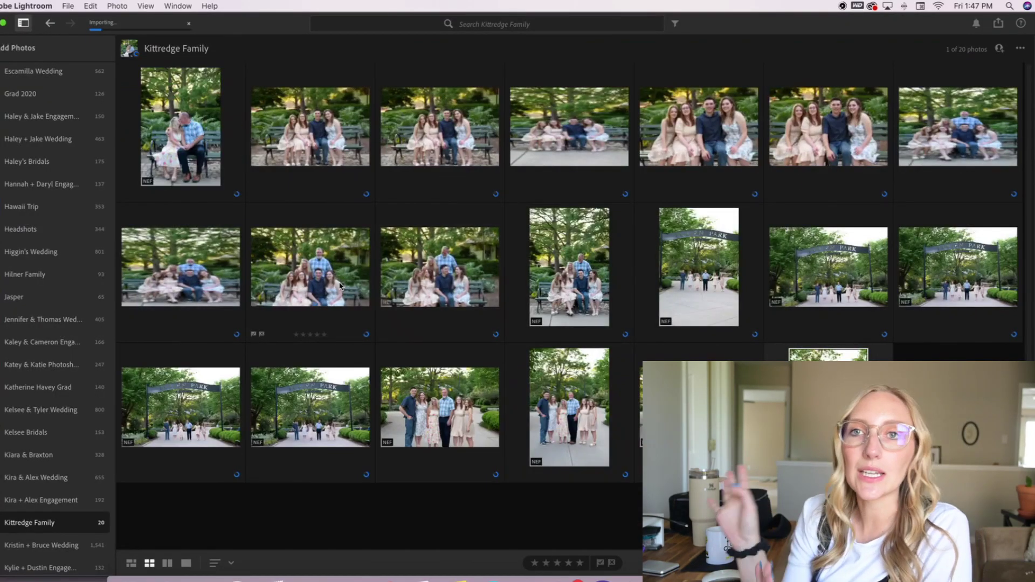